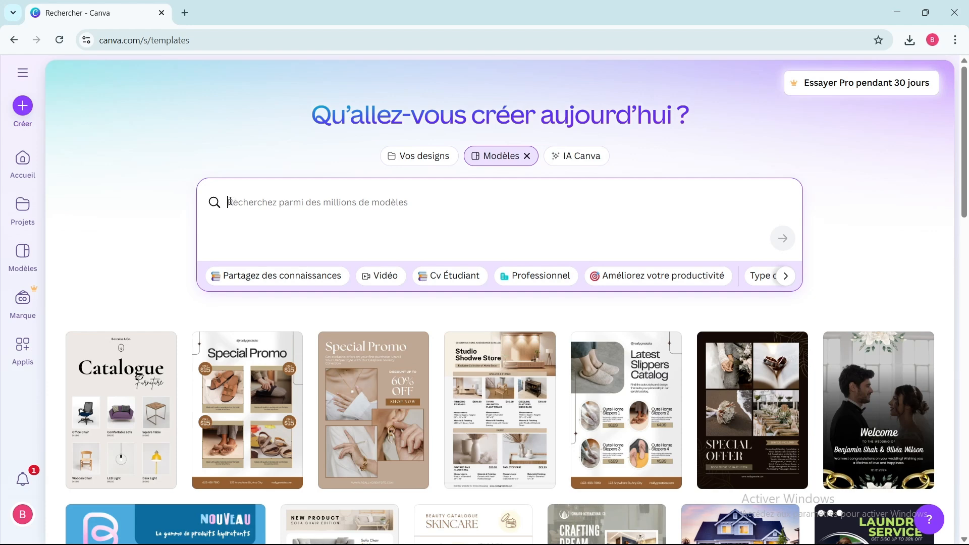
Search the Canva templates for logo.
click(418, 156)
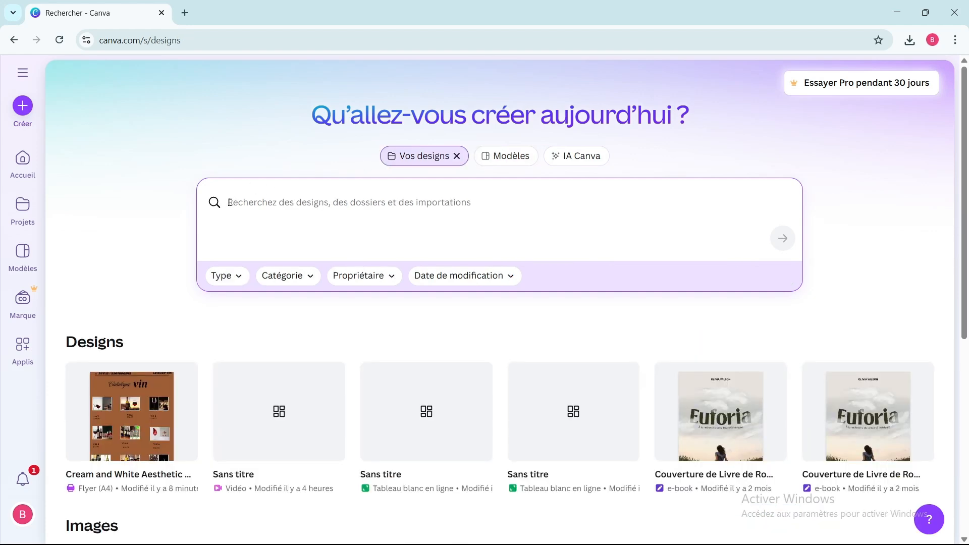
text(logo)
key(Return)
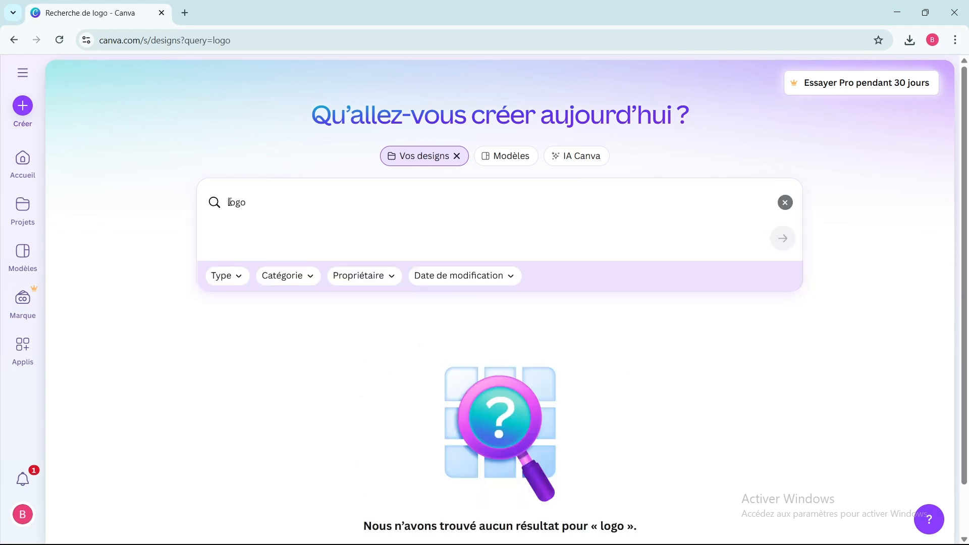
click(509, 158)
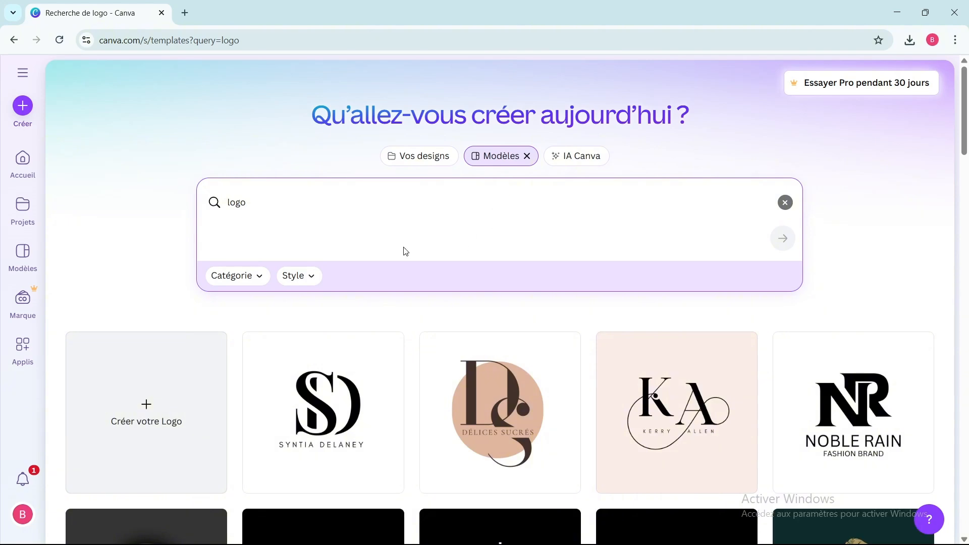
Scroll through the logo template results to compare designs.
scroll(313, 363, down, 6)
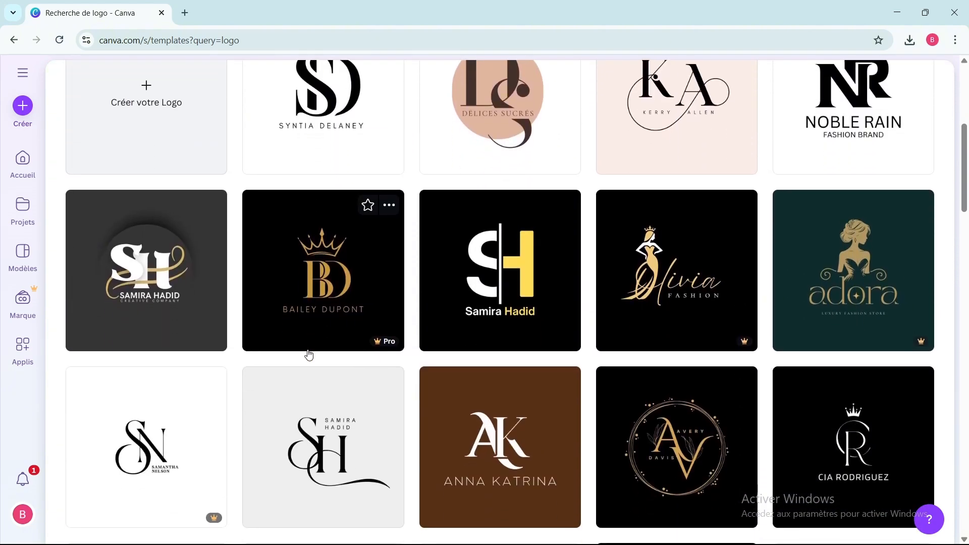
scroll(309, 356, down, 6)
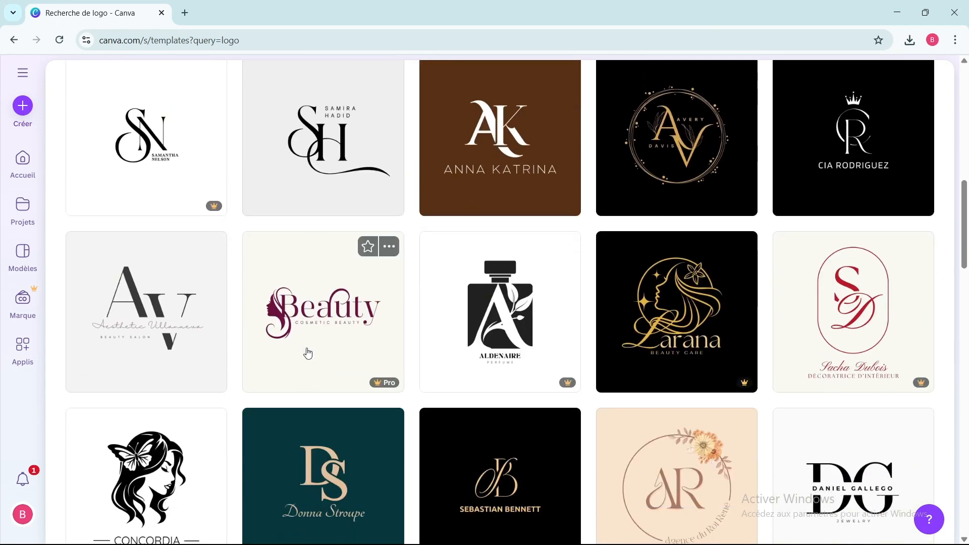
scroll(308, 353, down, 6)
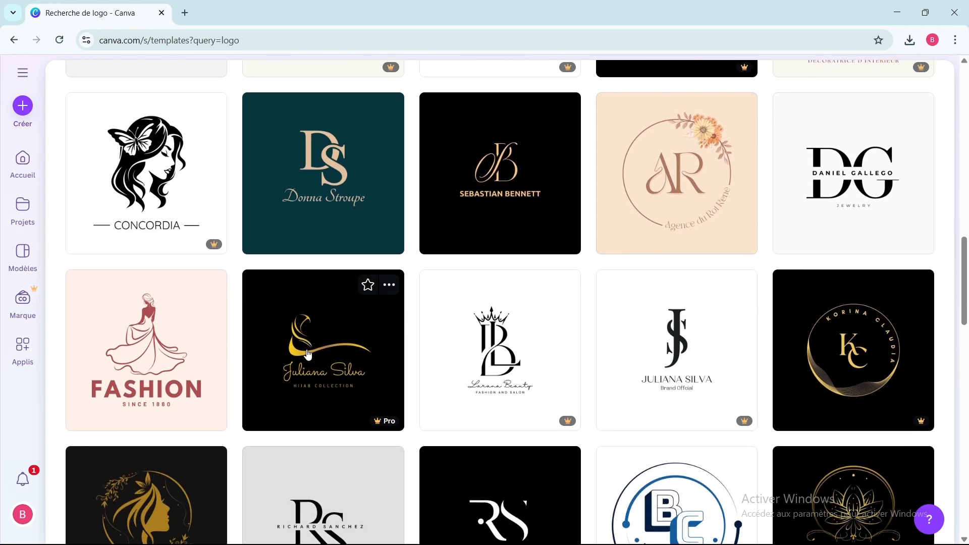
scroll(308, 353, down, 3)
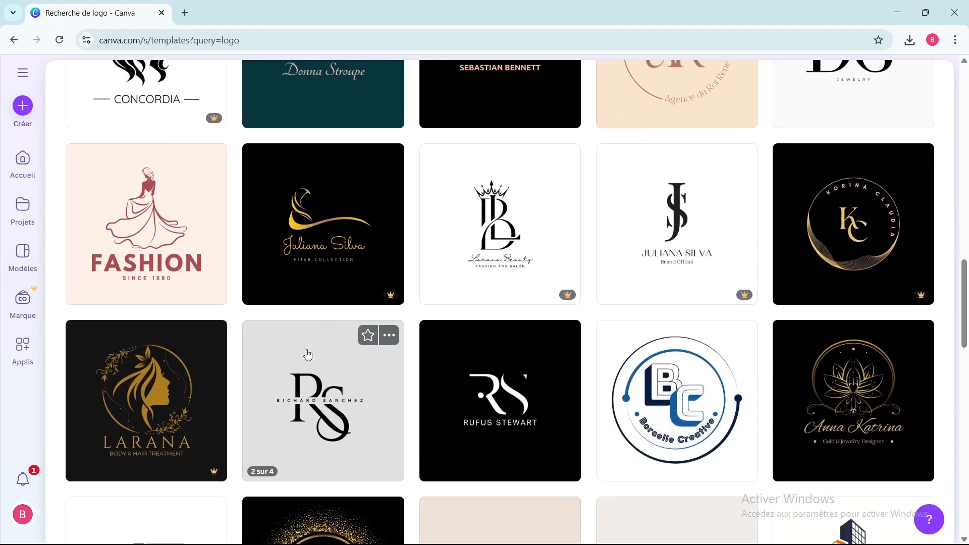
scroll(308, 353, down, 15)
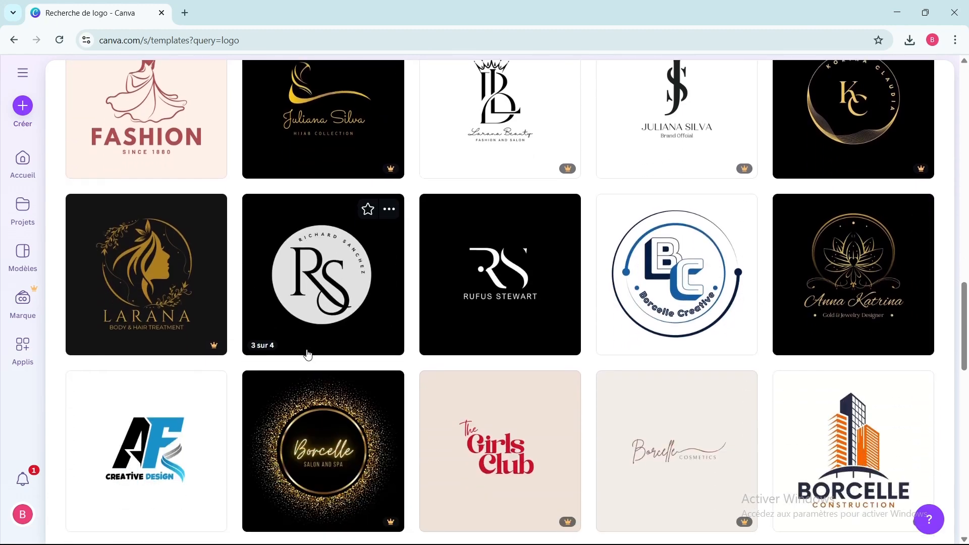
scroll(308, 354, down, 3)
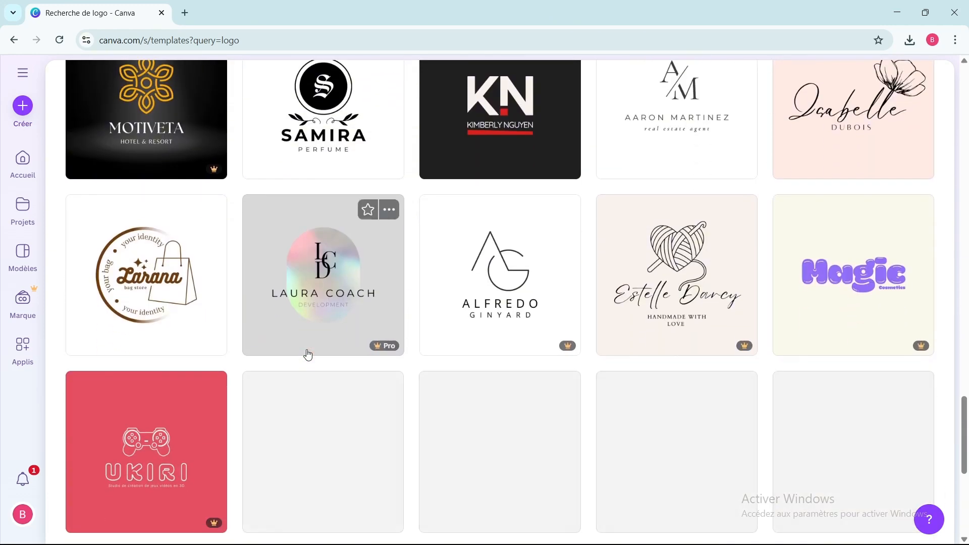
scroll(308, 354, down, 3)
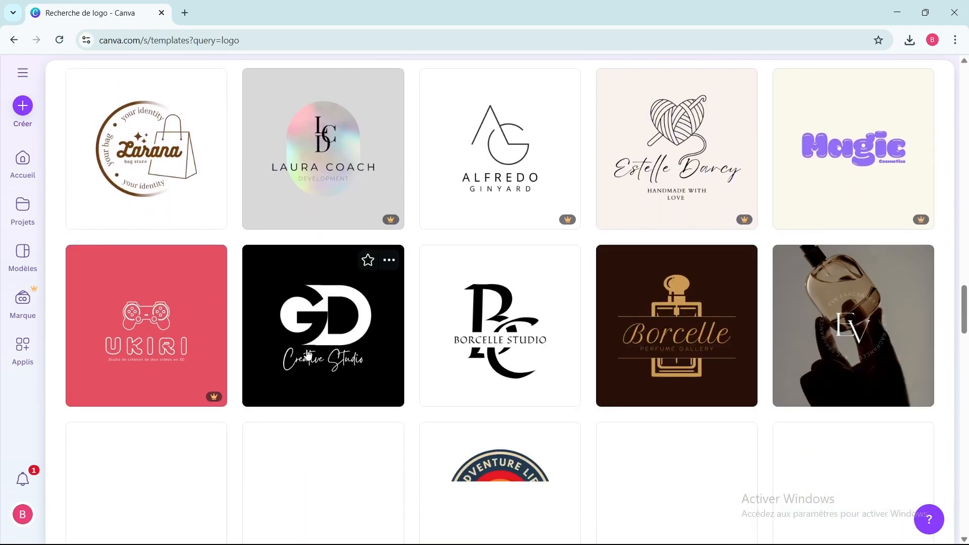
scroll(308, 355, down, 2)
scroll(308, 355, down, 2)
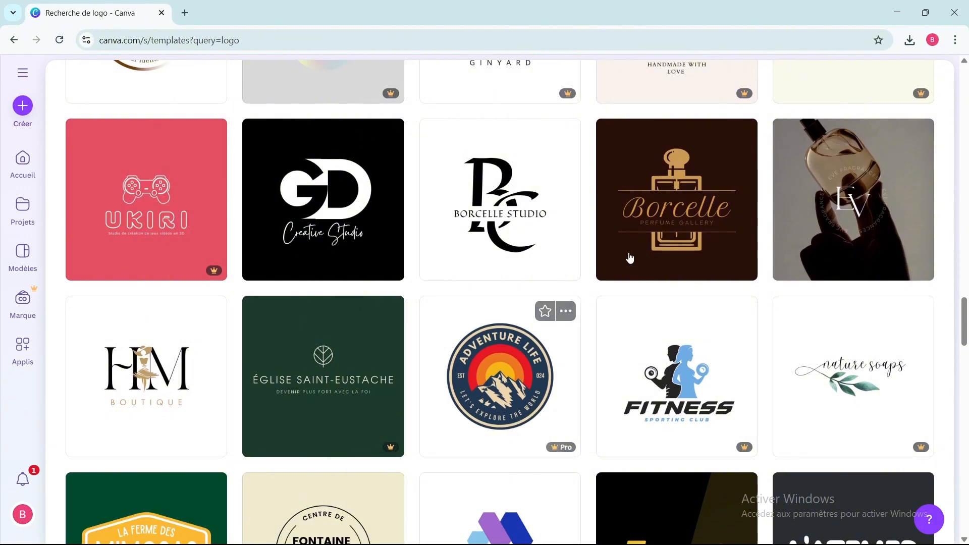
scroll(493, 281, down, 3)
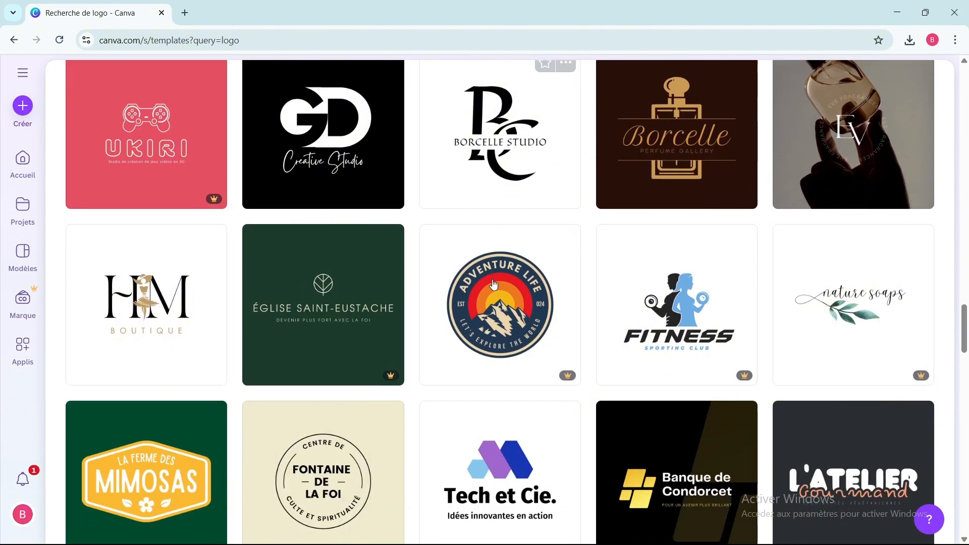
scroll(320, 252, down, 4)
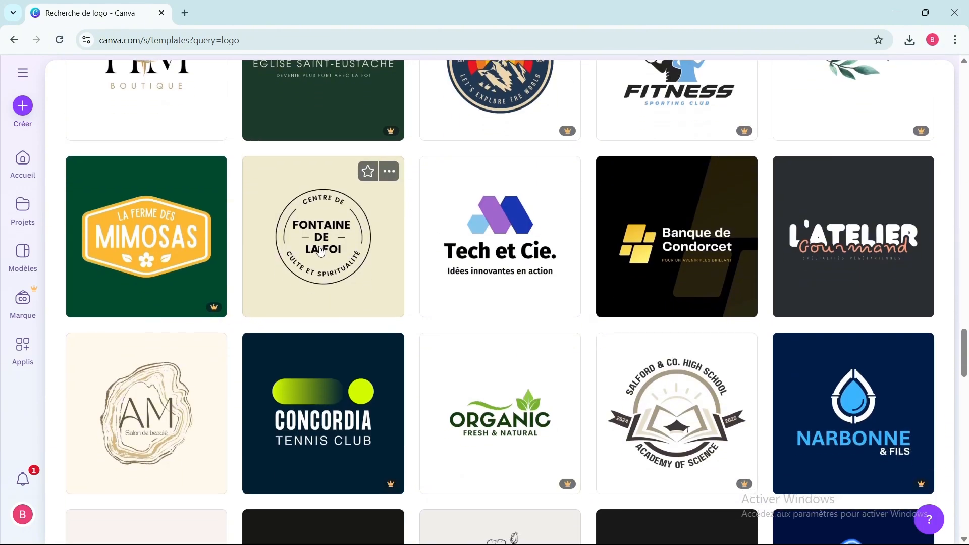
scroll(321, 252, down, 3)
scroll(321, 251, down, 20)
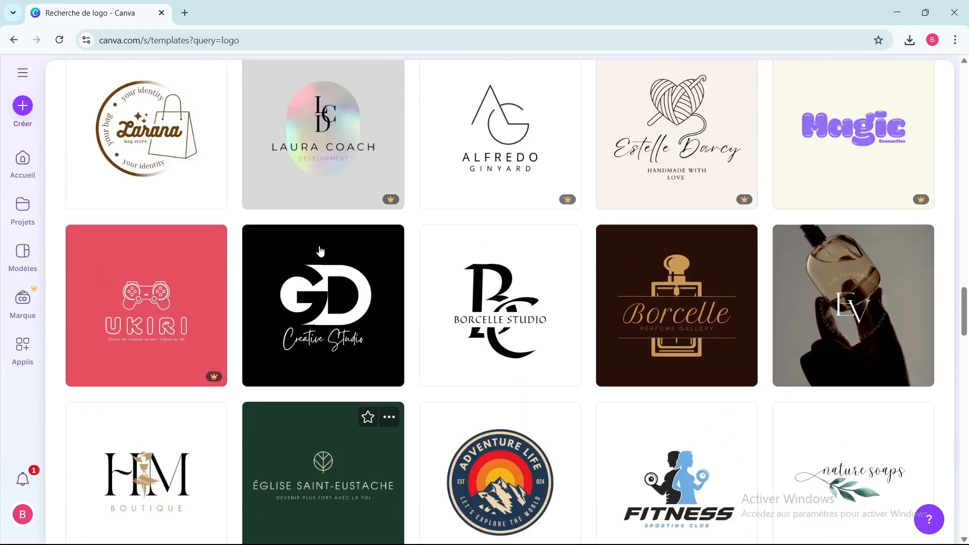
scroll(321, 251, up, 10)
scroll(320, 251, up, 3)
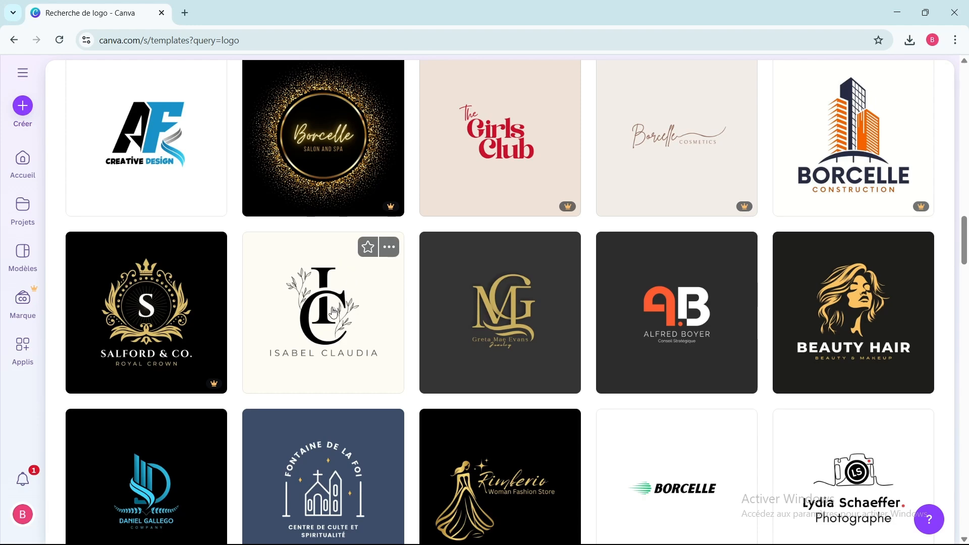
scroll(334, 308, down, 3)
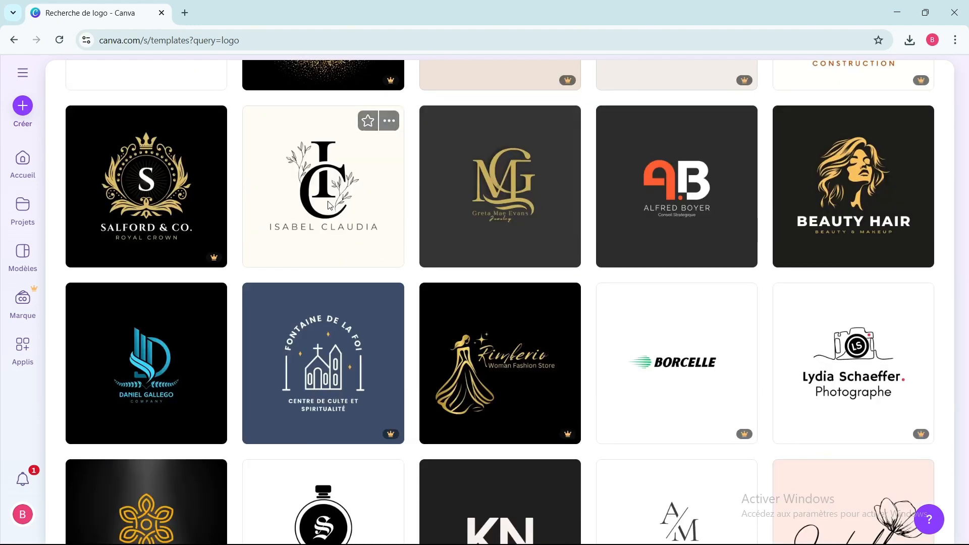
Open the Black Cream Elegant Monogram Initial Name I C Logo template and start customising it.
click(329, 206)
scroll(329, 205, down, 8)
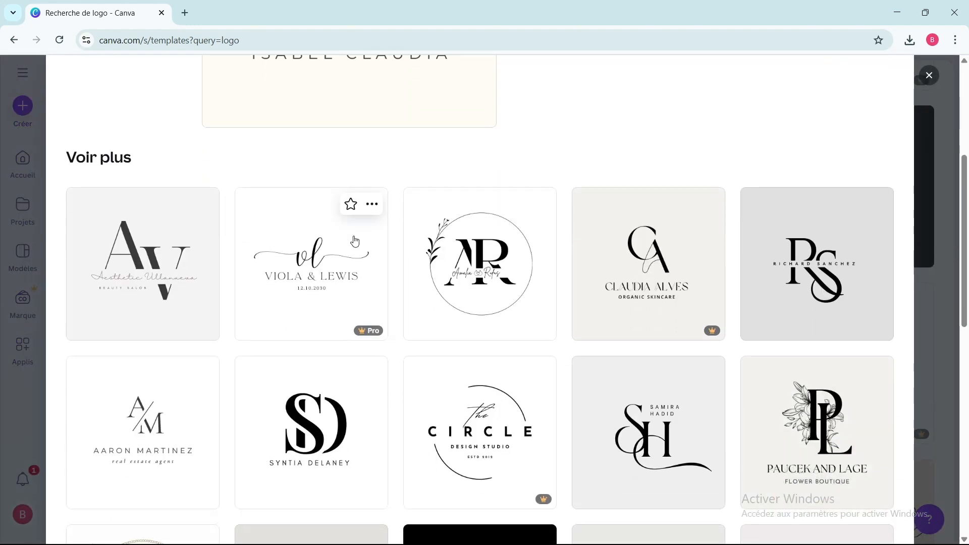
scroll(355, 242, down, 7)
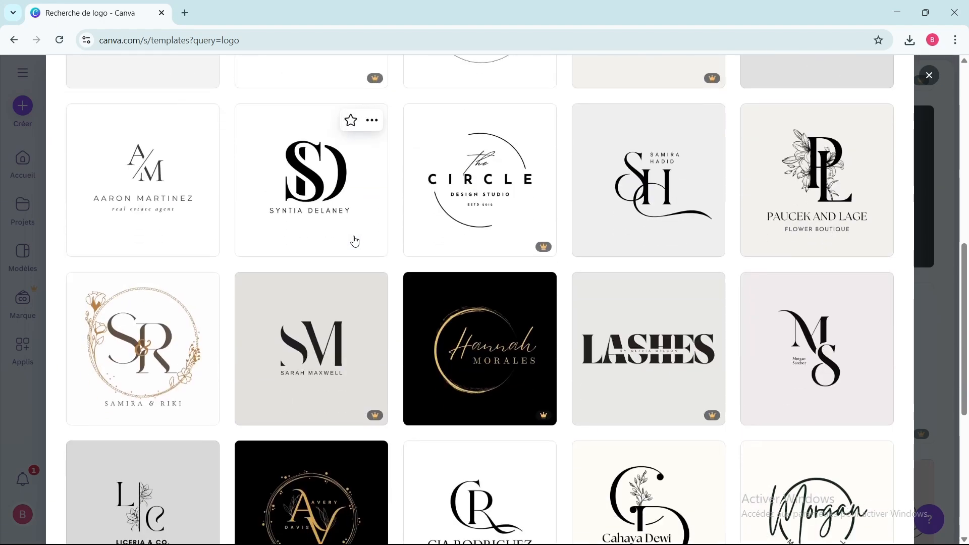
scroll(355, 241, down, 3)
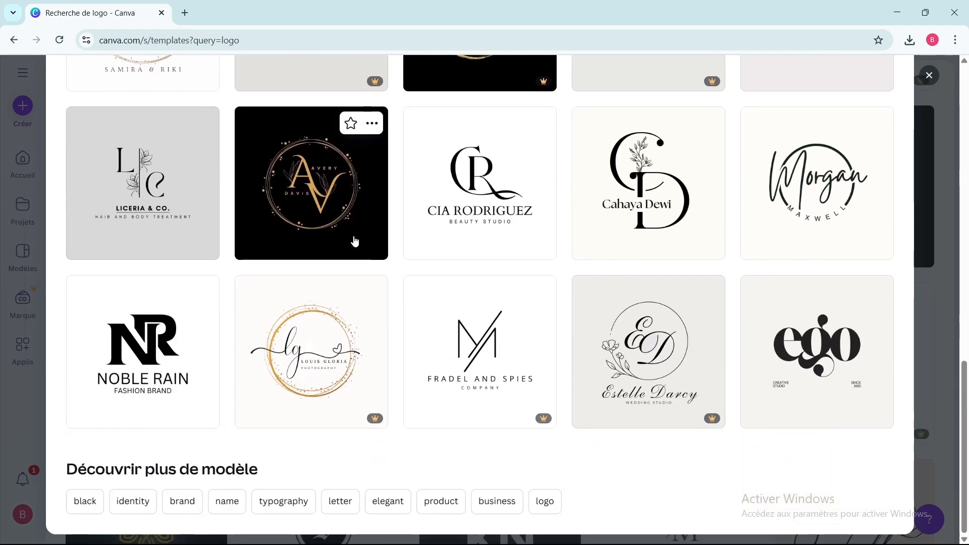
scroll(353, 240, up, 15)
scroll(353, 238, up, 3)
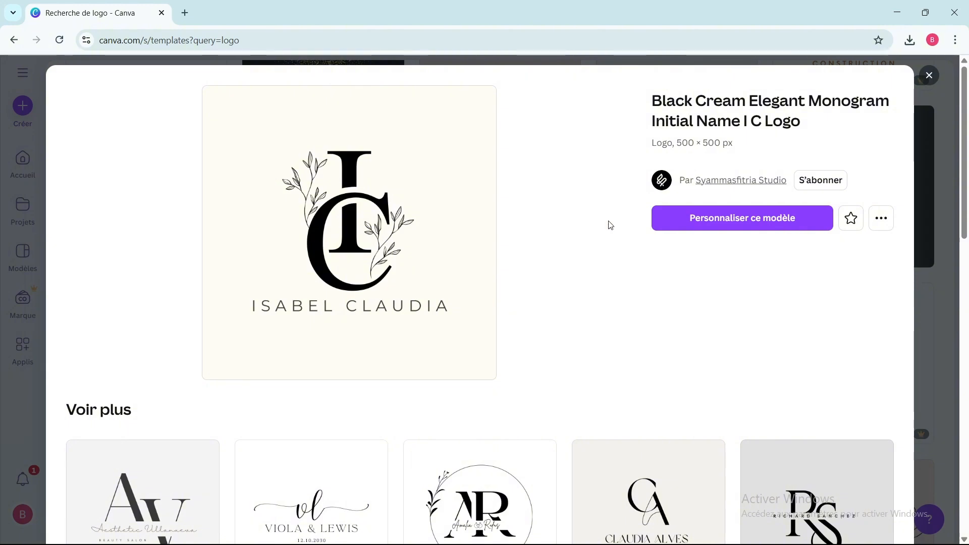
click(700, 222)
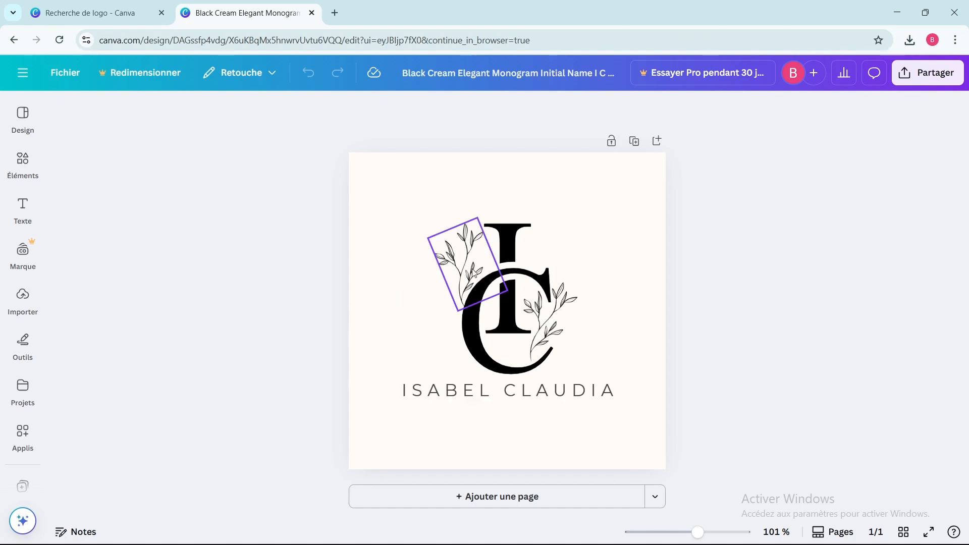
Try several background colours and set the page background to the light green-to-blue gradient.
click(382, 189)
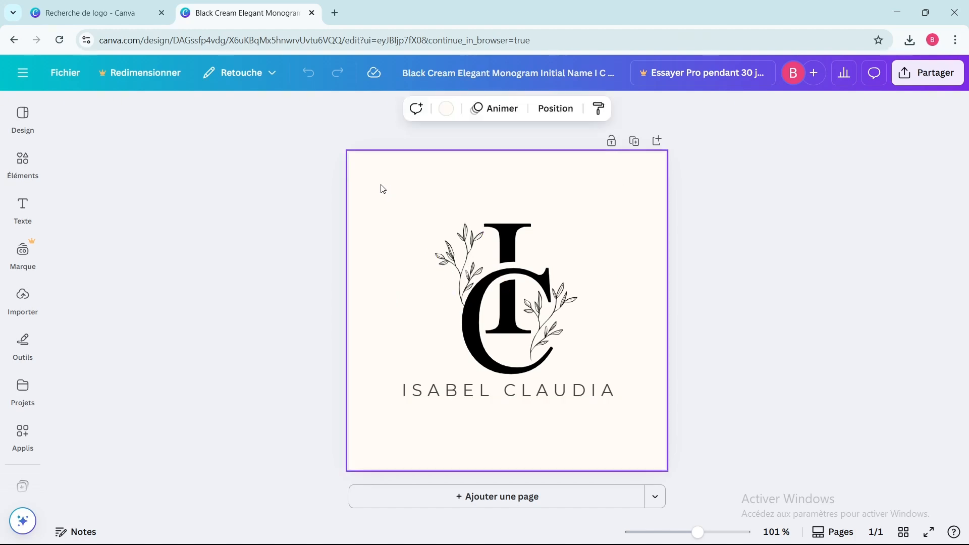
click(445, 110)
click(132, 372)
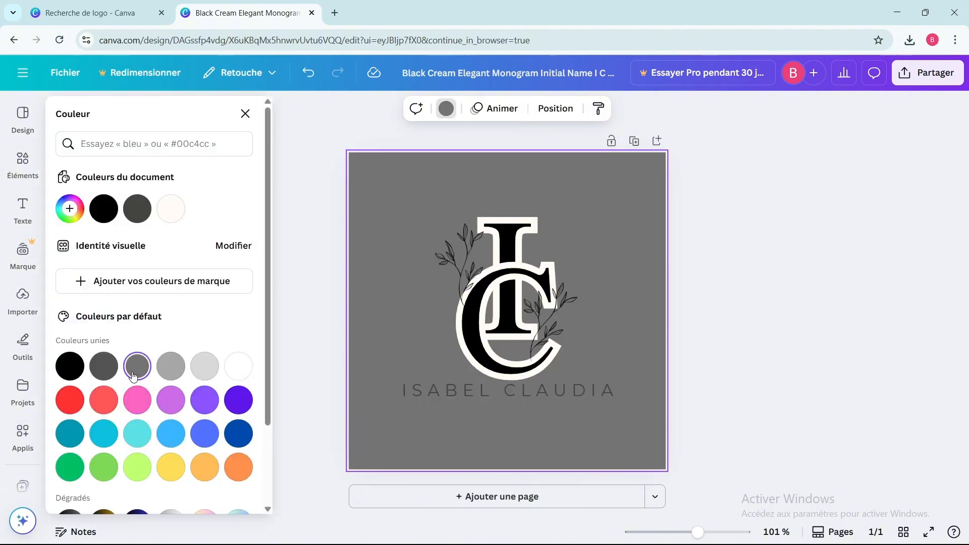
click(205, 366)
scroll(121, 348, down, 1)
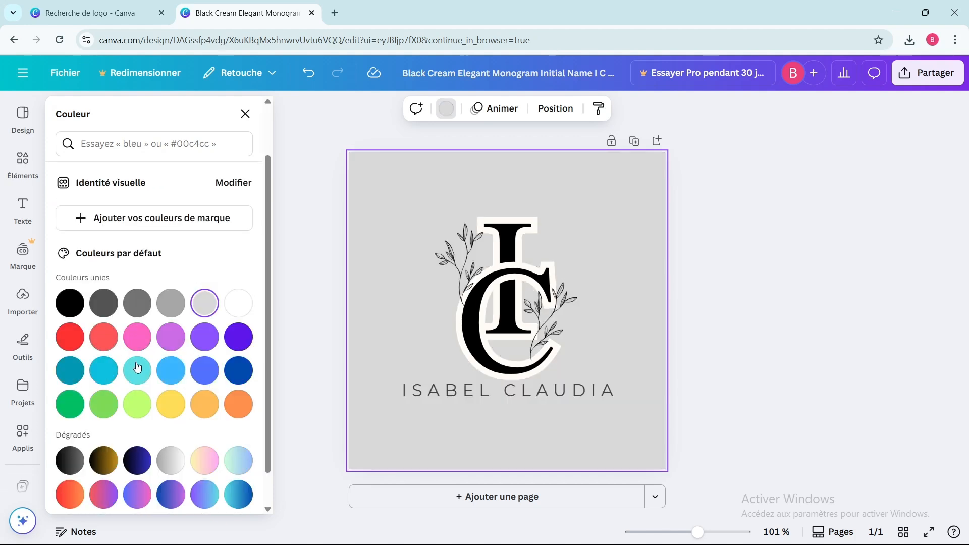
click(137, 336)
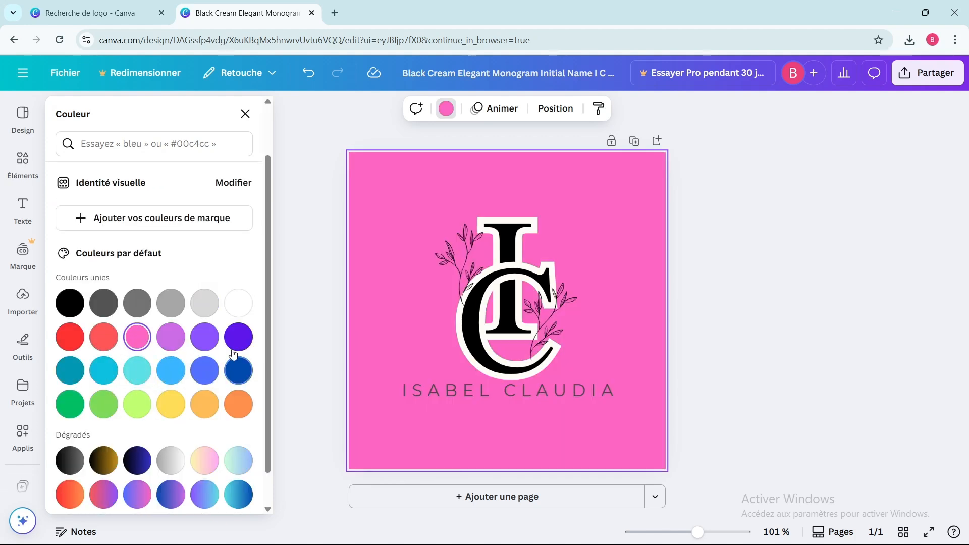
click(236, 348)
click(239, 370)
click(204, 370)
scroll(133, 418, down, 1)
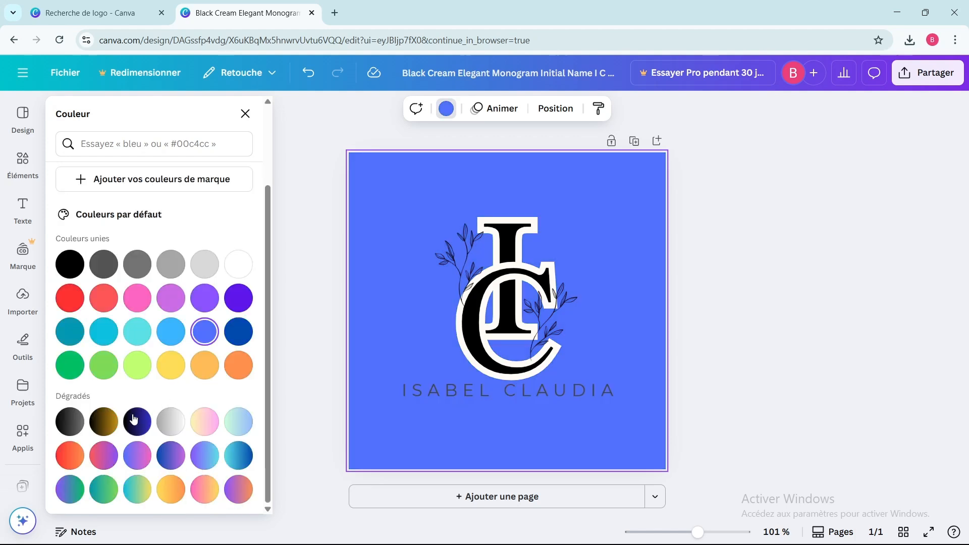
click(239, 423)
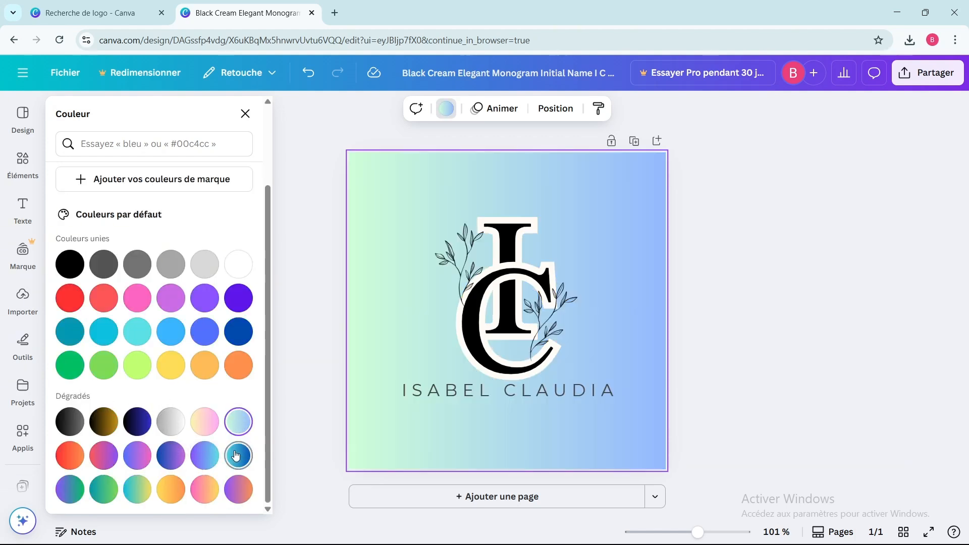
Search the elements for Bordure fleurie.
click(96, 144)
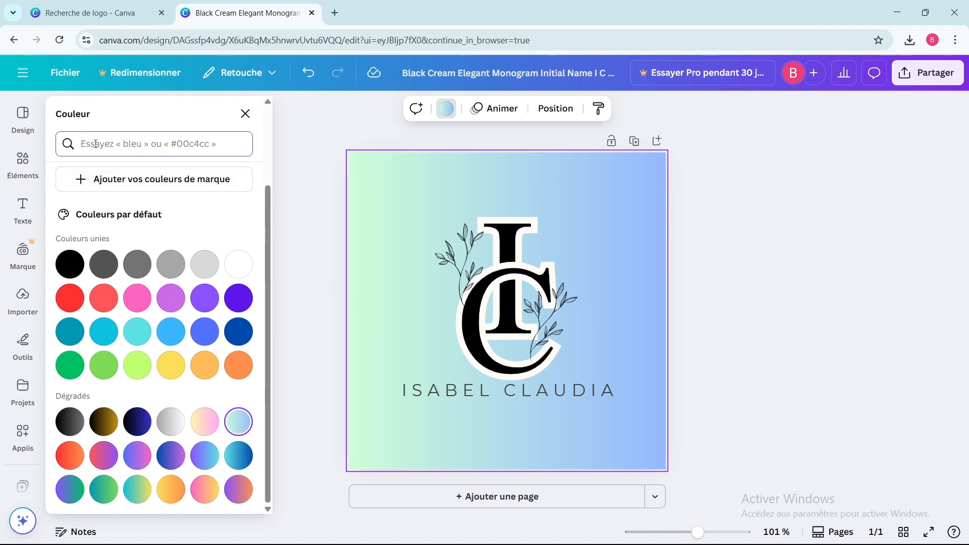
click(23, 164)
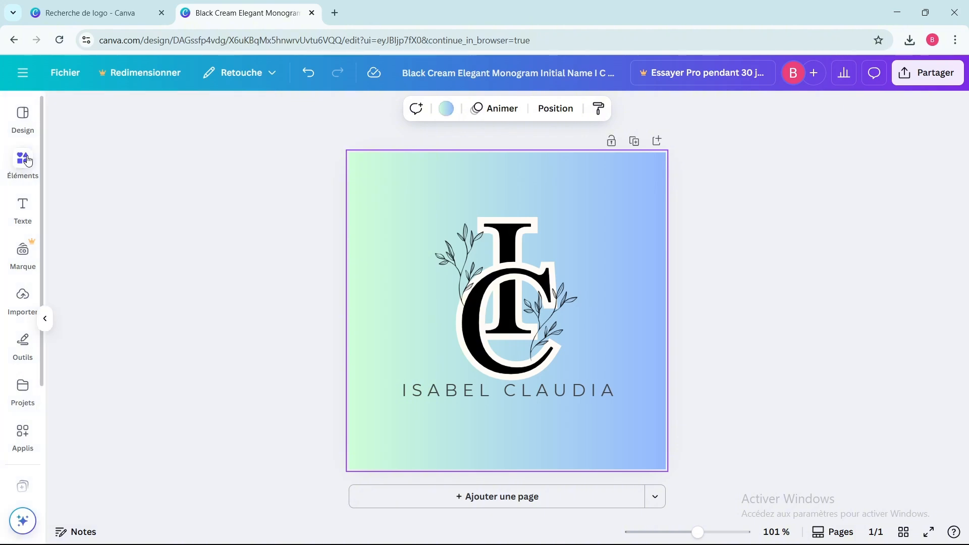
text(bo)
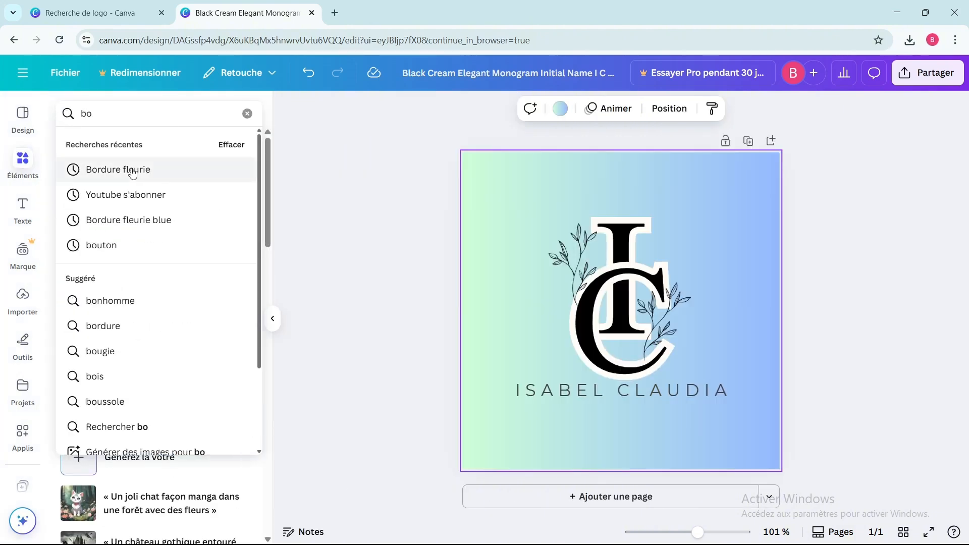
click(133, 171)
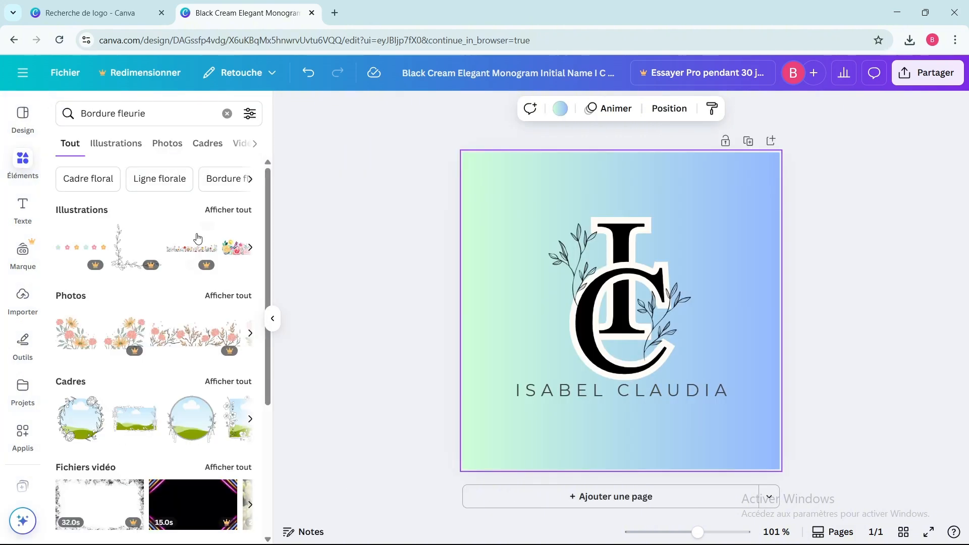
Browse all the frame results for Bordure fleurie.
scroll(190, 241, down, 4)
mouse_move(190, 243)
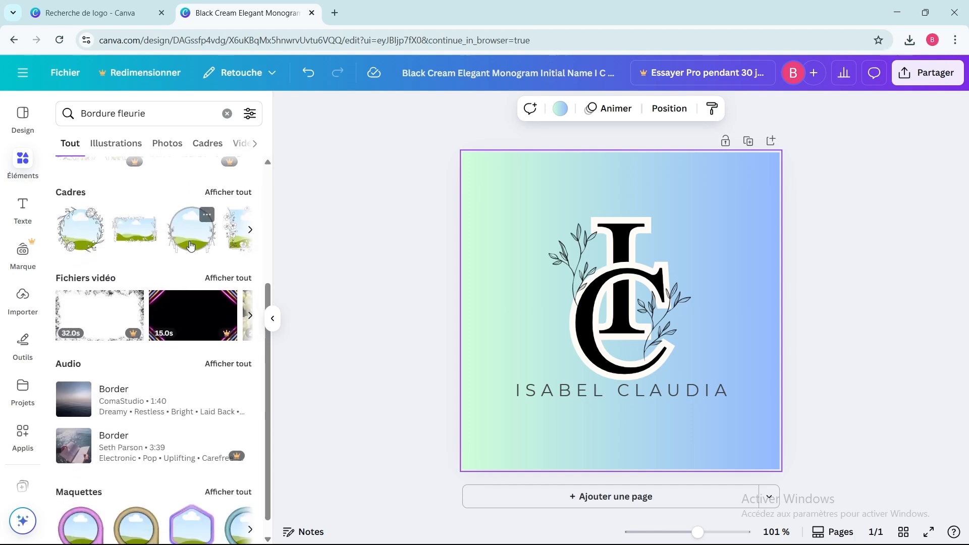
scroll(190, 246, down, 1)
scroll(191, 246, up, 1)
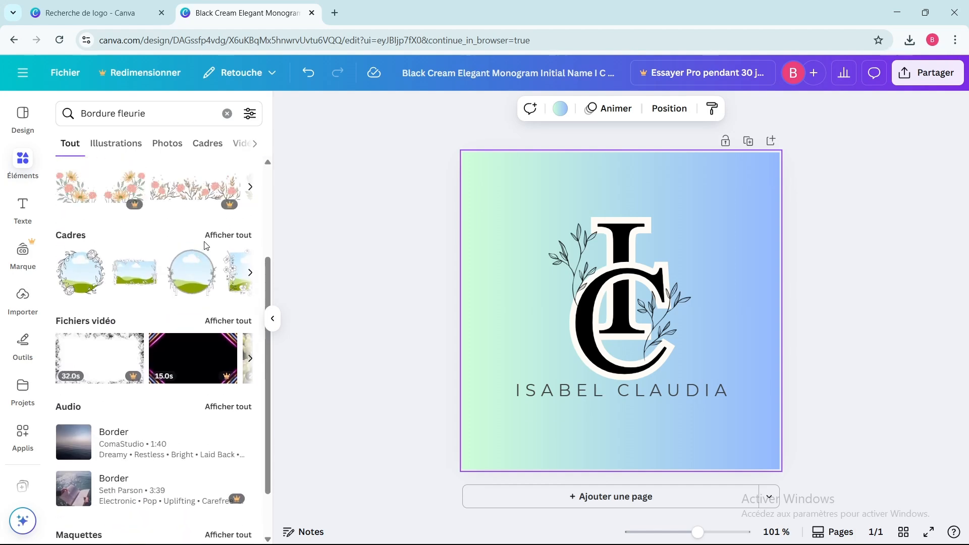
click(239, 236)
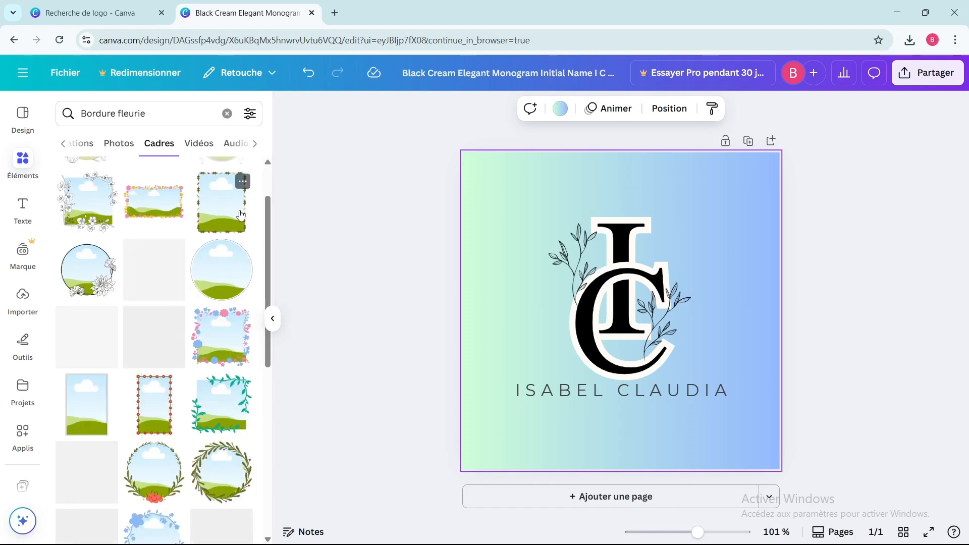
scroll(203, 224, up, 1)
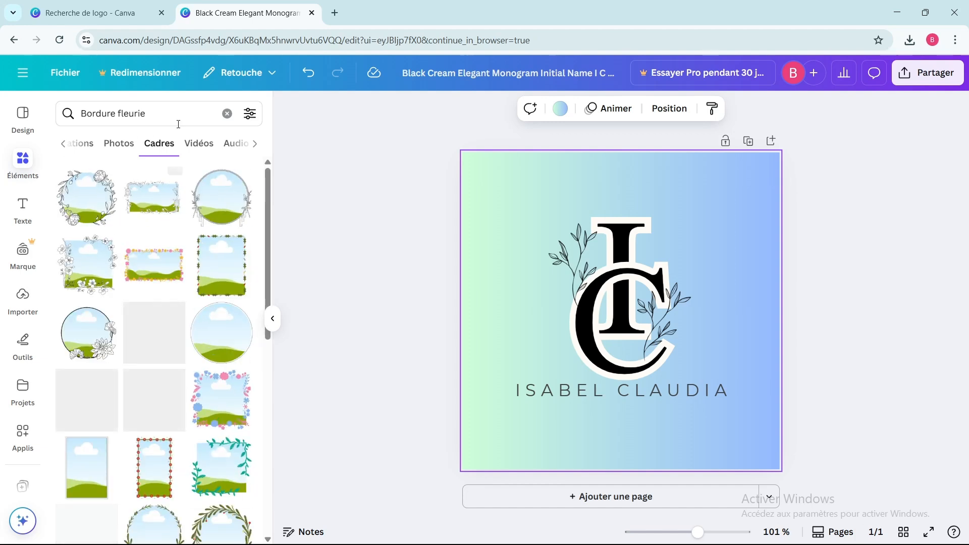
Add a leafy branch illustration and place it in the page's bottom-left corner.
click(228, 114)
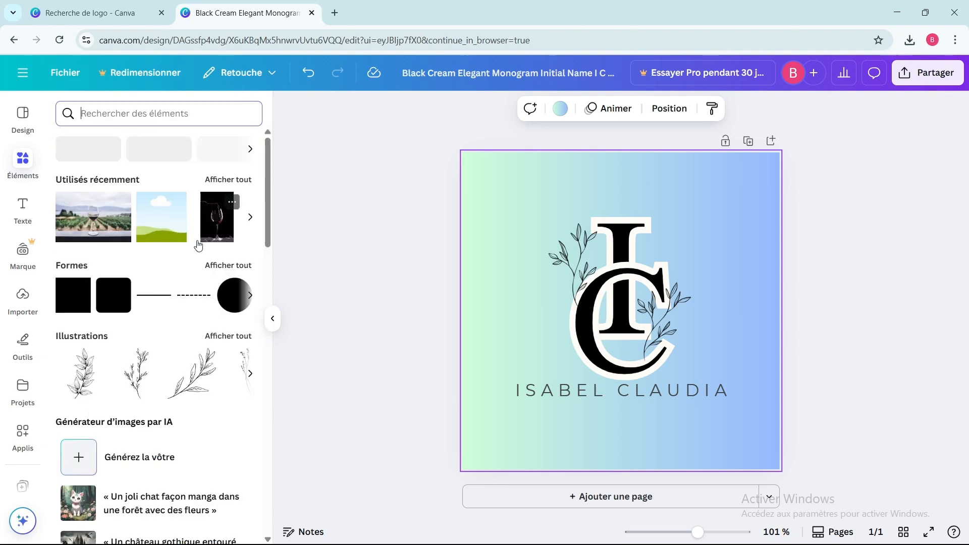
scroll(198, 244, down, 3)
click(243, 211)
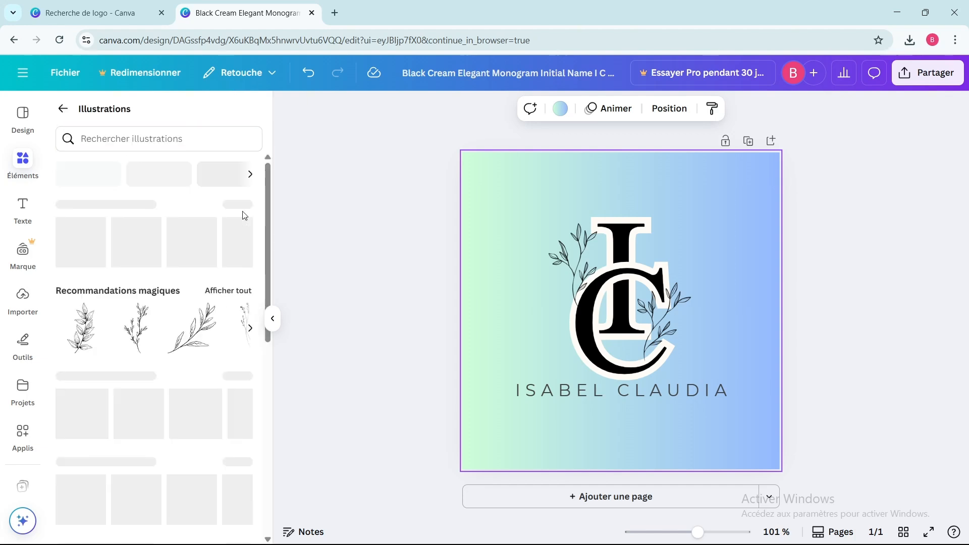
scroll(249, 225, down, 3)
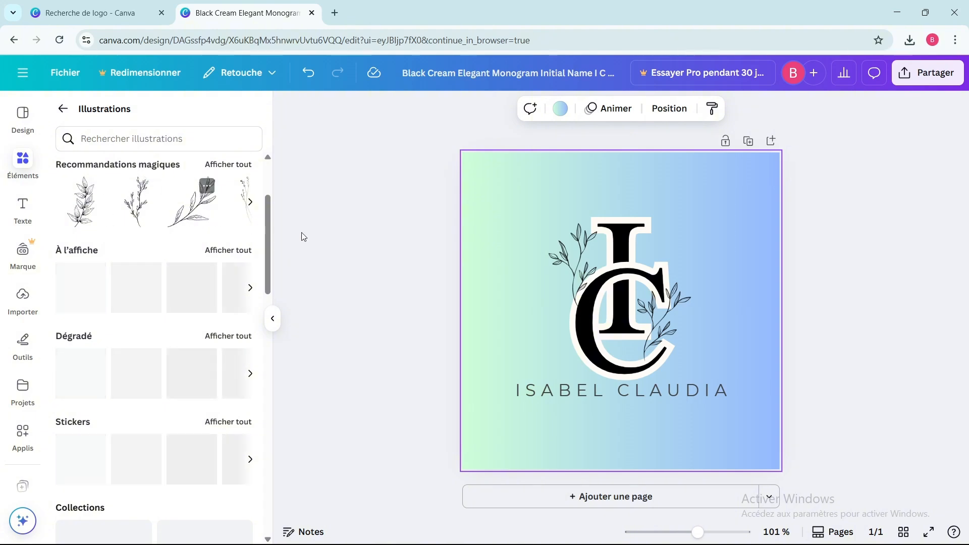
click(84, 216)
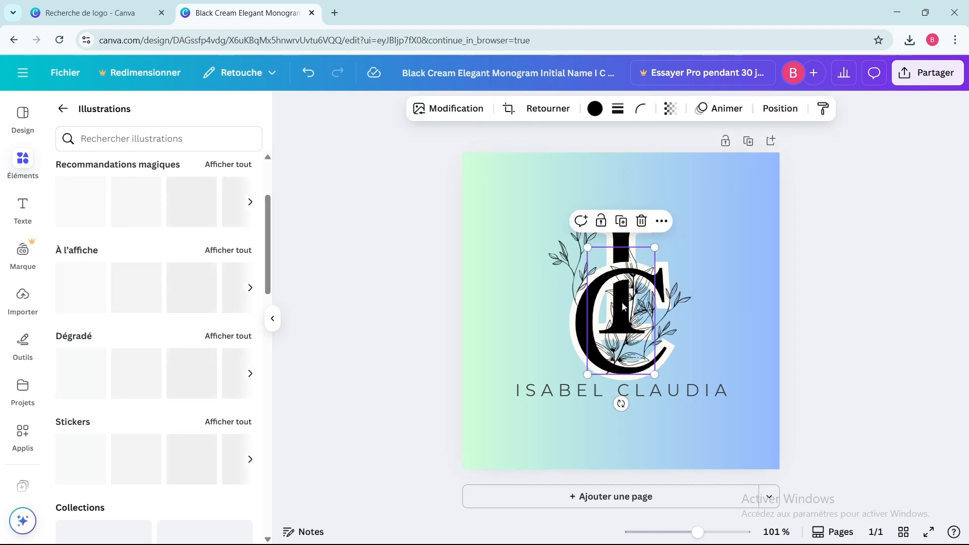
drag(623, 306, 474, 439)
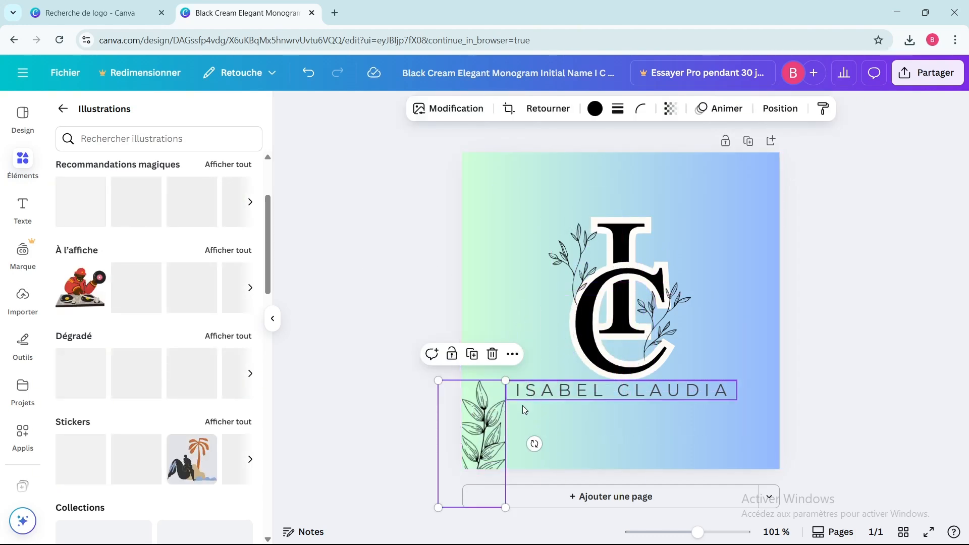
Duplicate the branch and move the copy to the page's bottom-right corner.
click(472, 355)
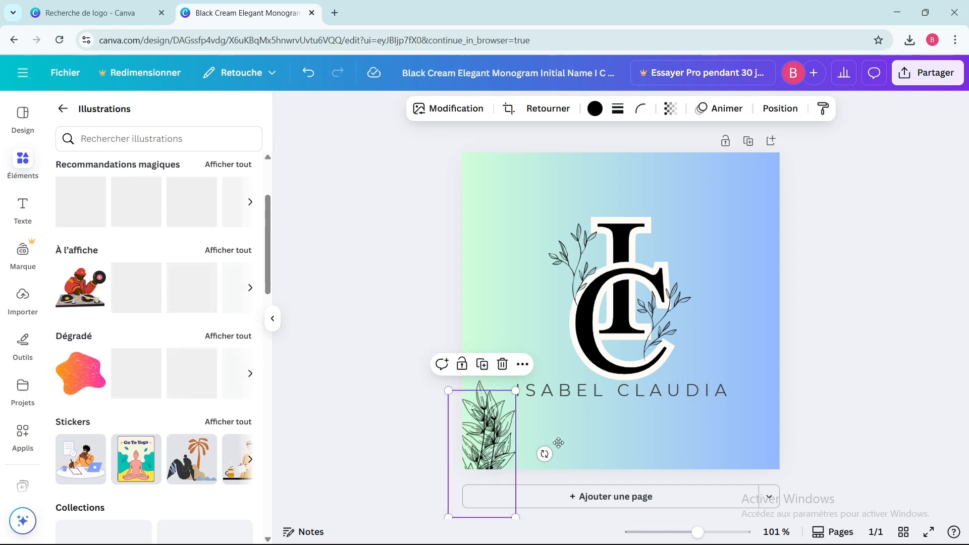
drag(558, 443, 722, 437)
scroll(158, 375, up, 3)
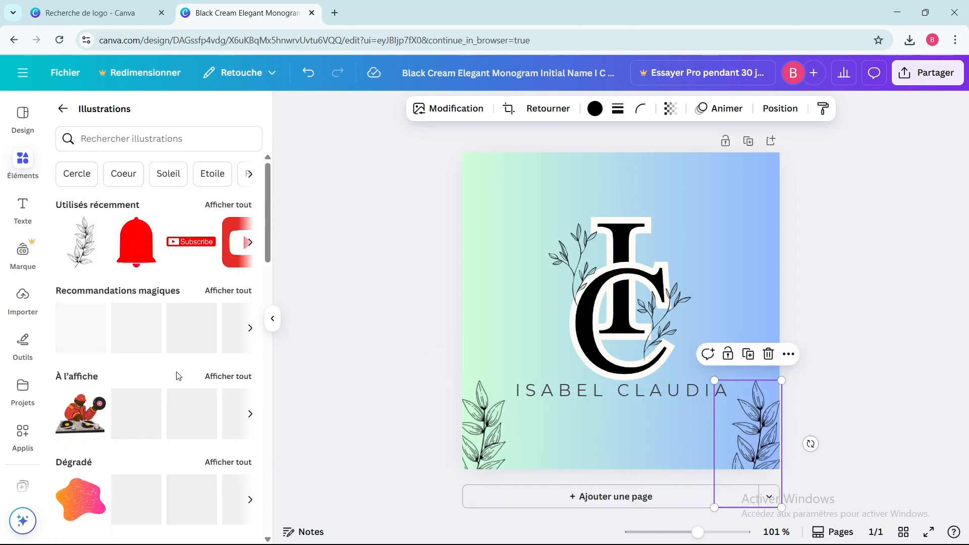
Search the illustrations for parfum and Odeur and browse the results.
click(110, 142)
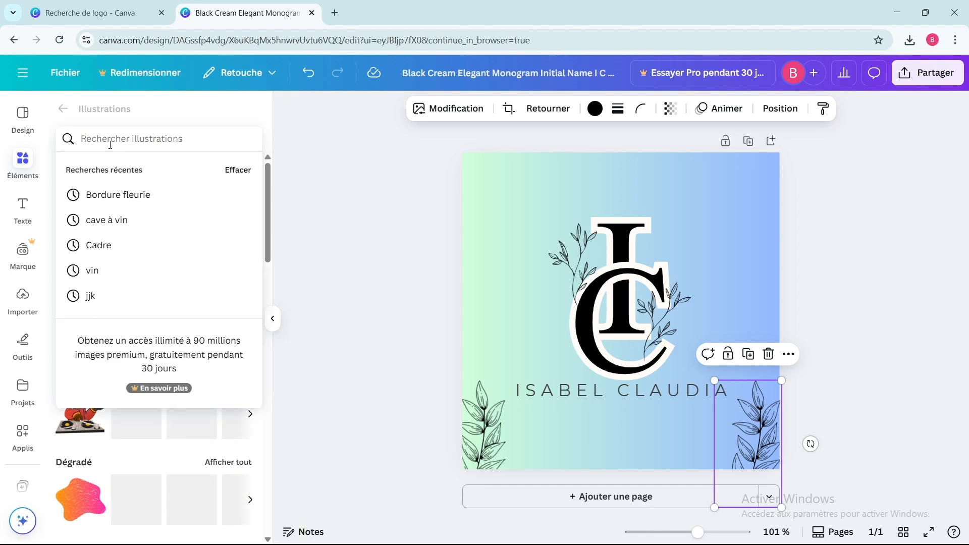
text(parfum)
key(Return)
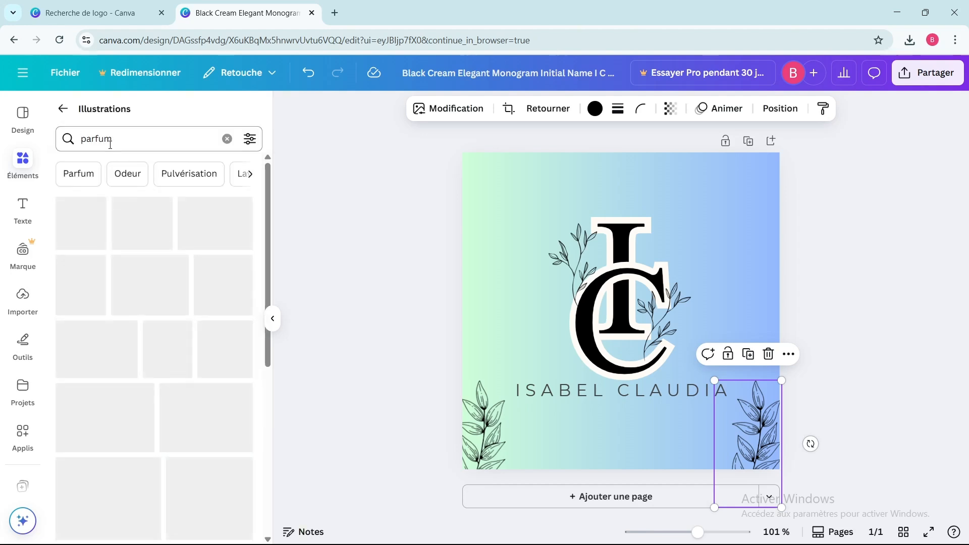
scroll(149, 244, down, 10)
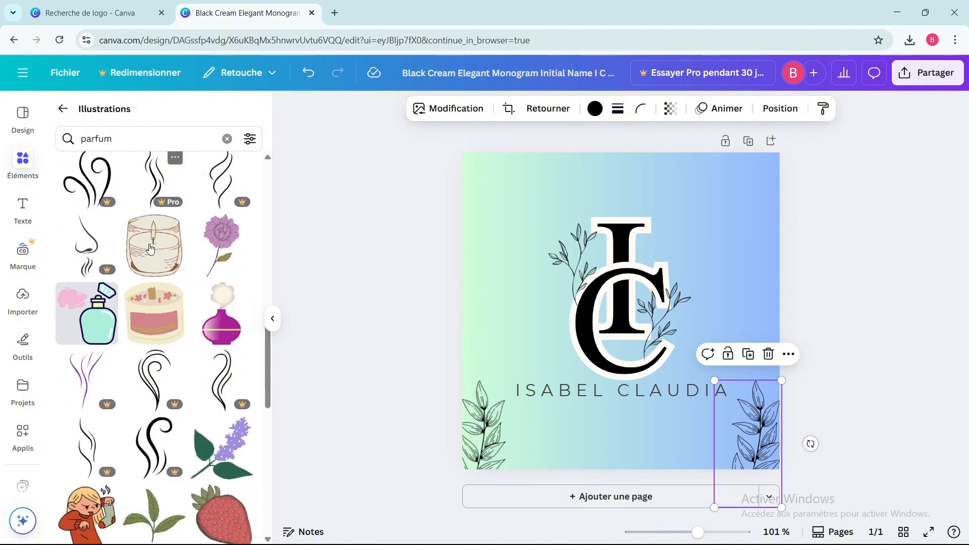
scroll(150, 248, down, 15)
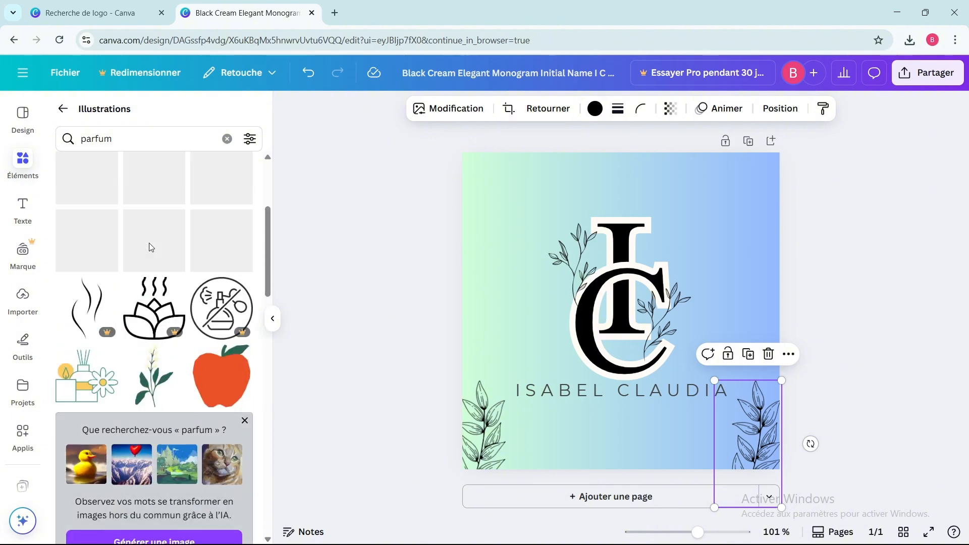
scroll(150, 247, up, 4)
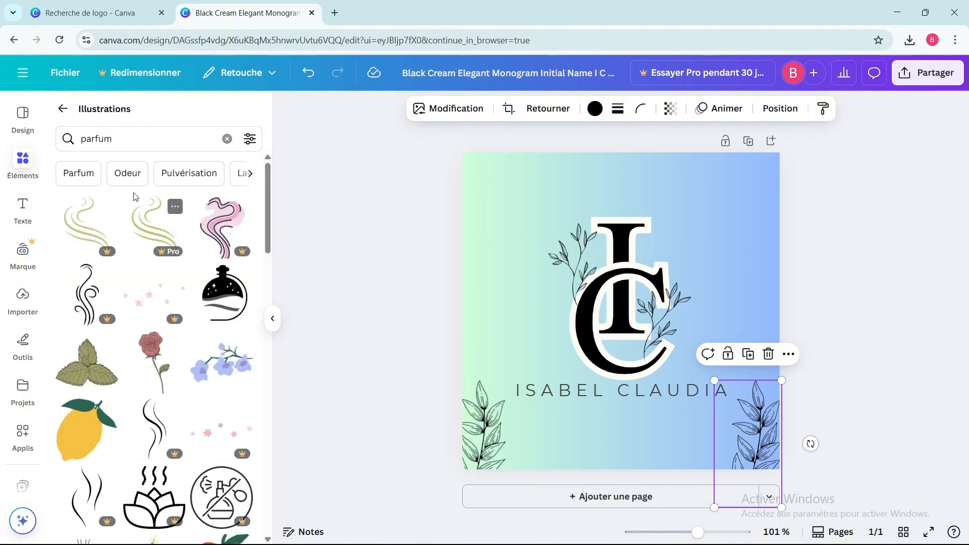
click(126, 176)
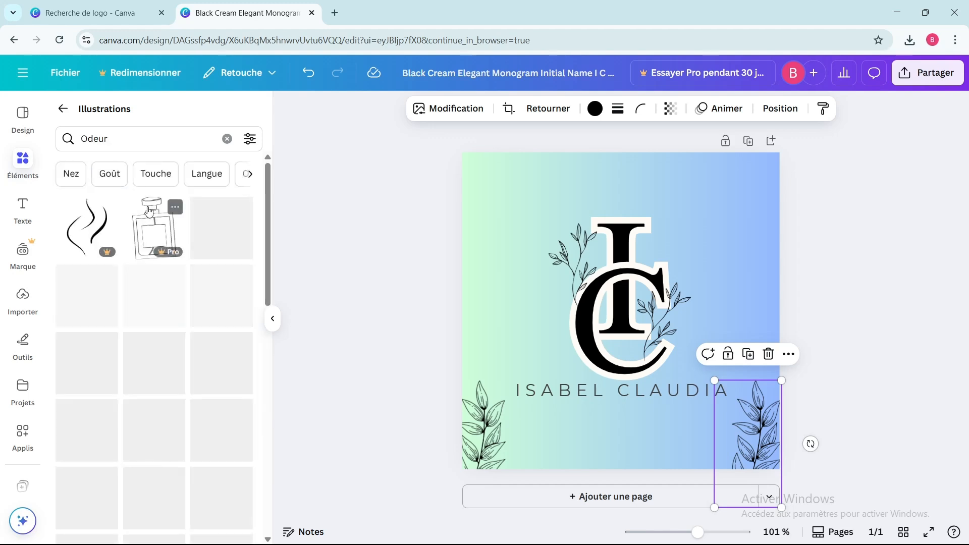
click(63, 109)
Add a white lily photo from the parfum photo results and shrink it into the page's top-right corner.
click(234, 260)
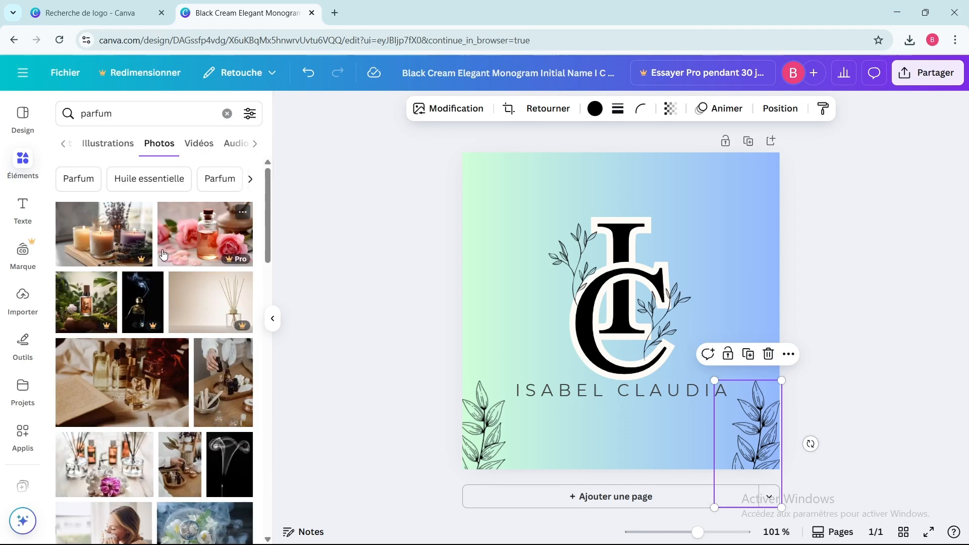
scroll(163, 254, down, 3)
scroll(162, 255, down, 10)
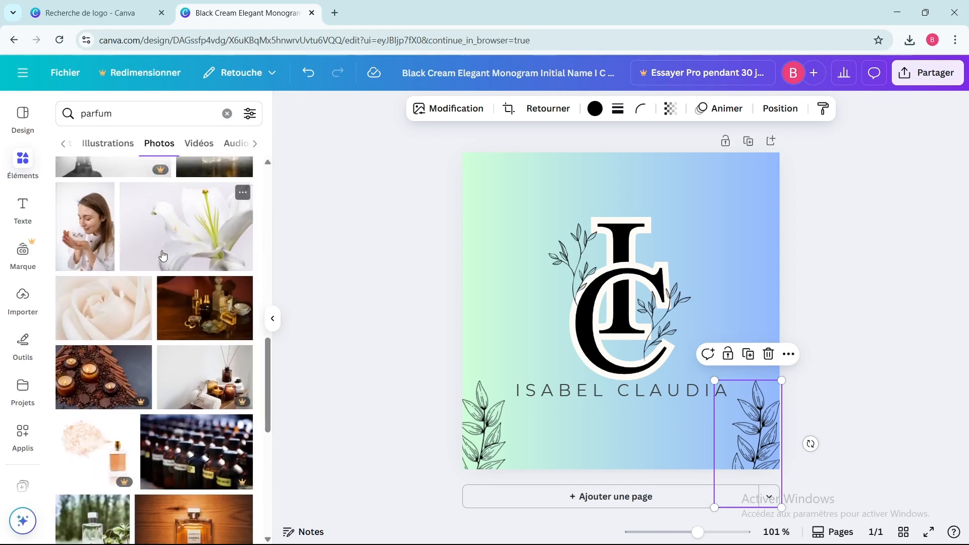
click(164, 257)
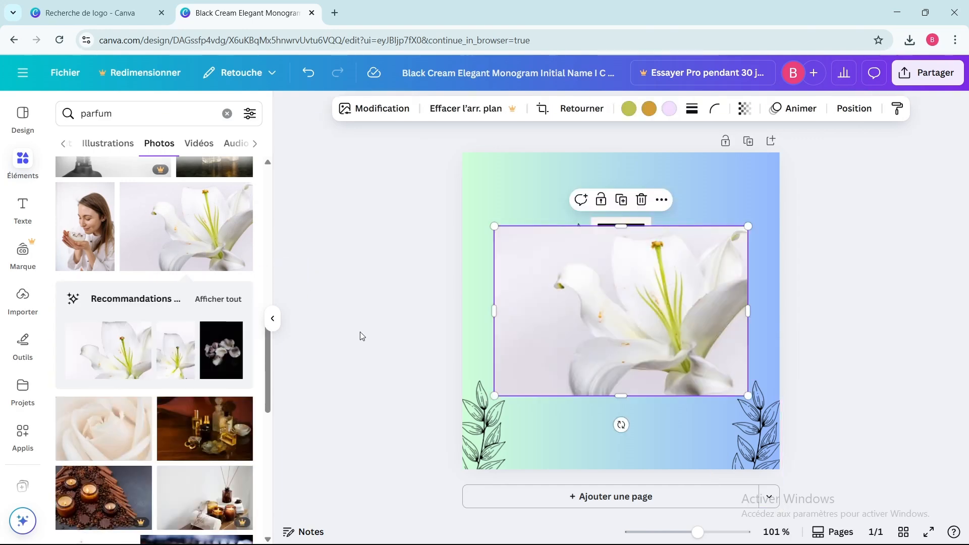
drag(494, 396, 677, 190)
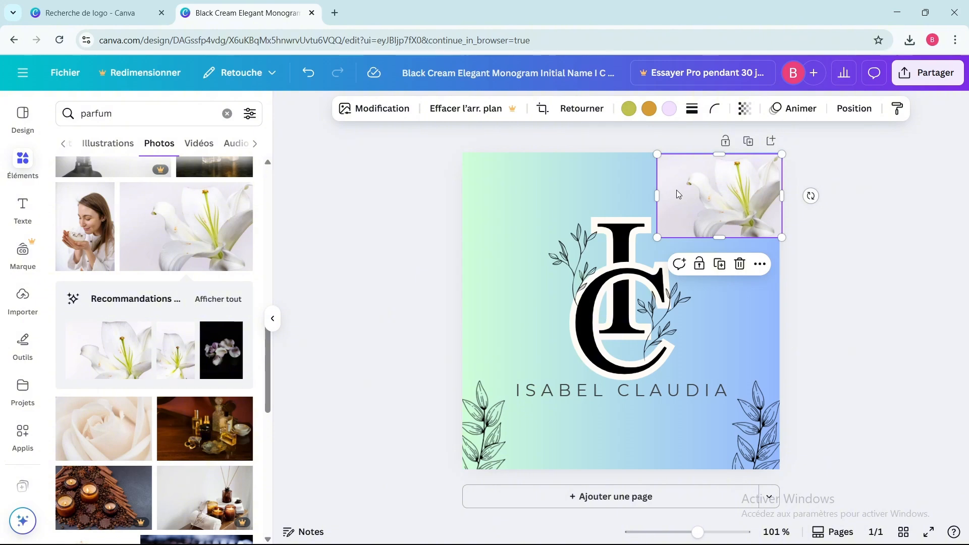
click(790, 266)
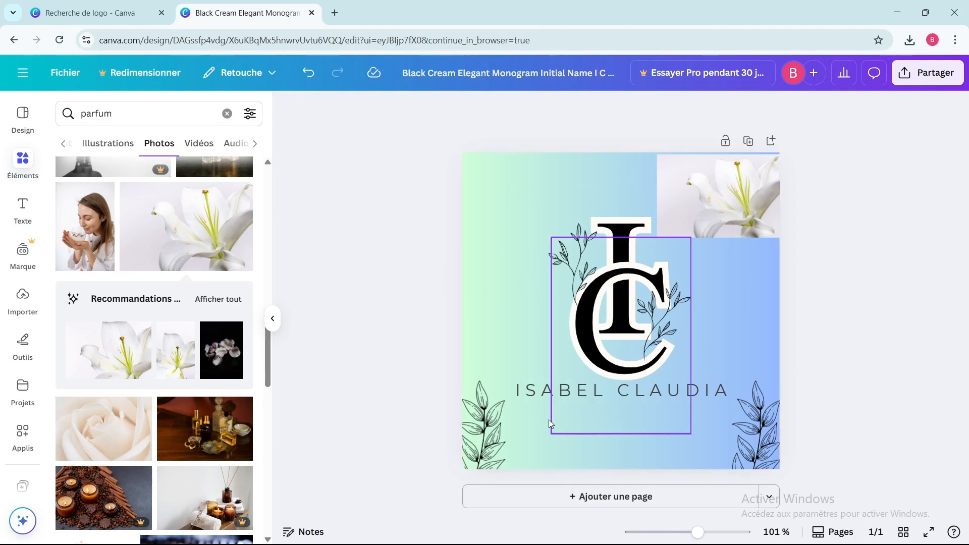
Add a second page and set its background colour to cream #fffcf5.
click(598, 498)
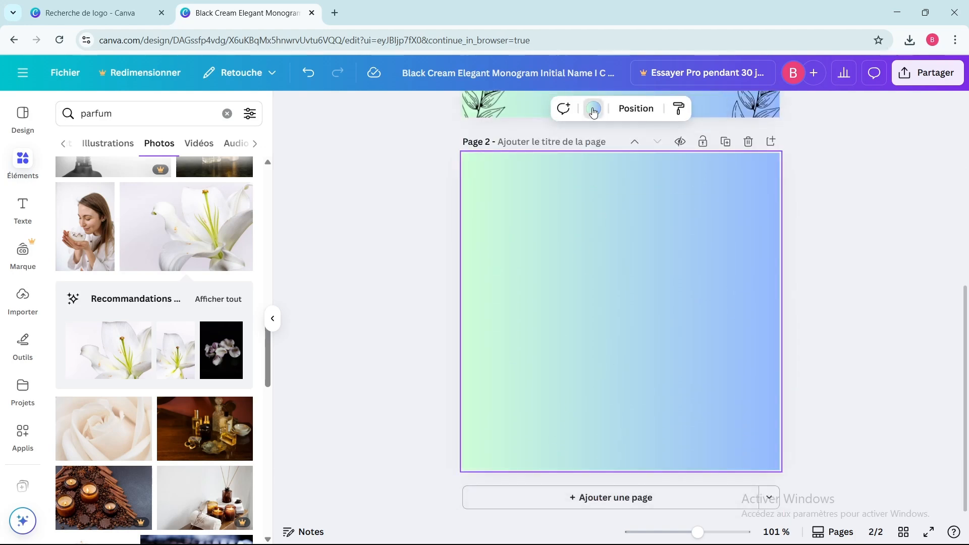
click(594, 110)
click(171, 204)
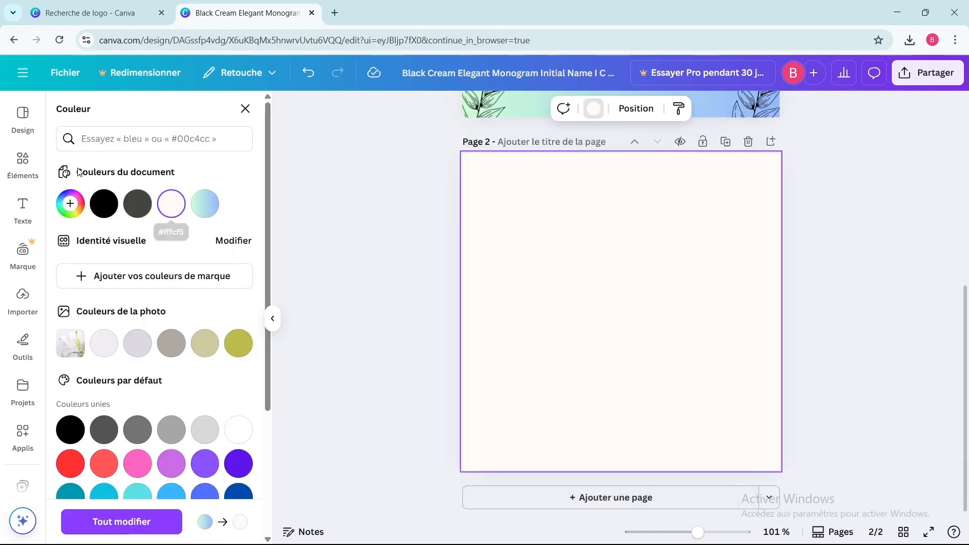
Search the design templates for logo and browse the results.
click(23, 117)
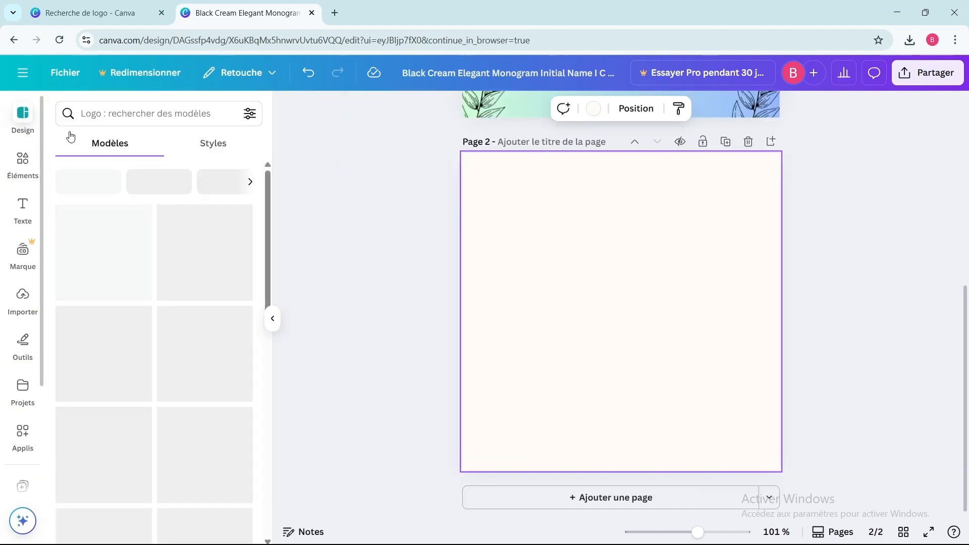
click(123, 115)
text(logo)
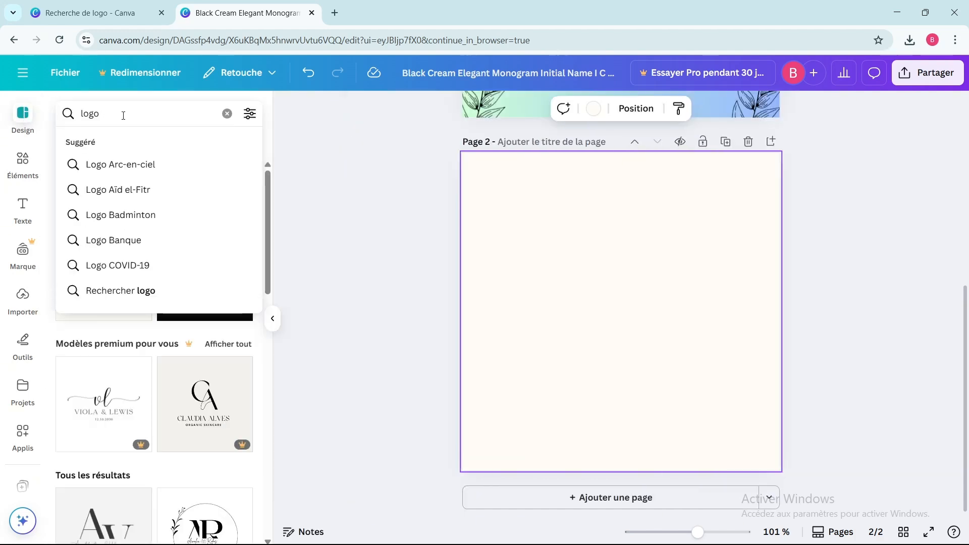
key(Return)
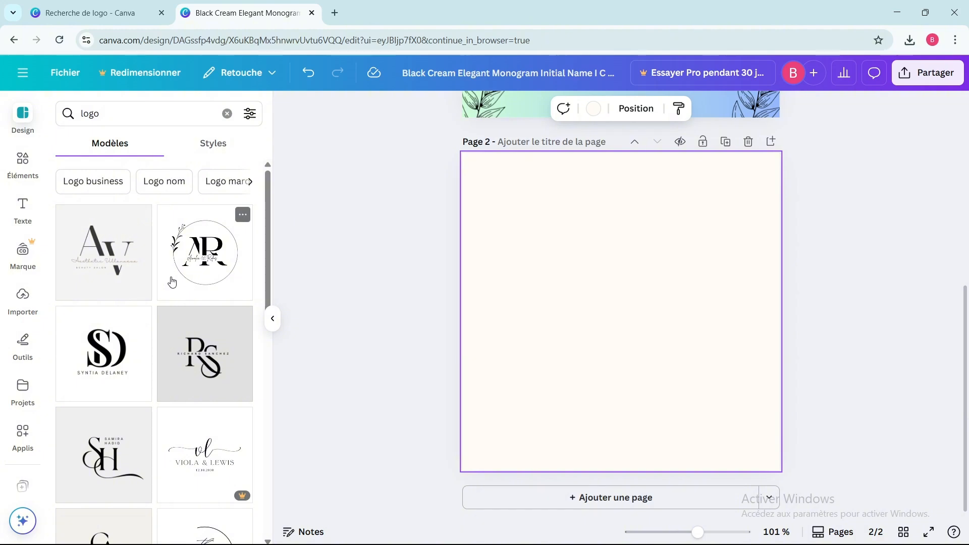
scroll(169, 274, down, 3)
scroll(170, 280, down, 6)
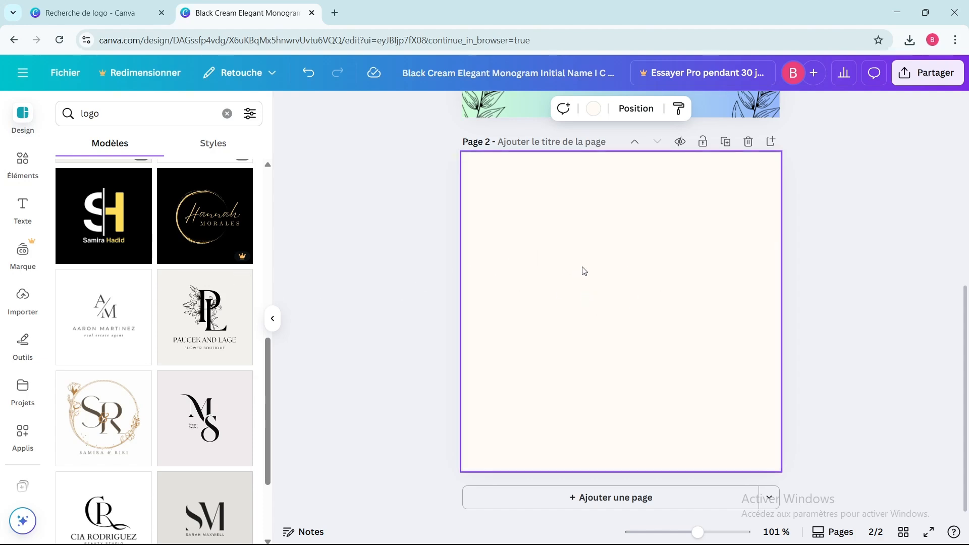
Add a heading on page 2 reading N and enlarge it to font size 115.
click(22, 207)
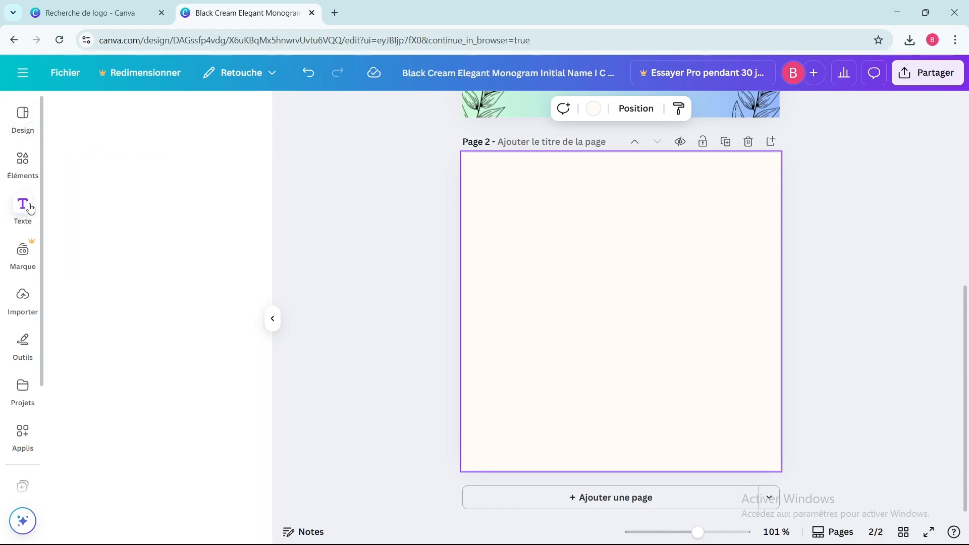
scroll(187, 277, down, 5)
scroll(186, 277, down, 8)
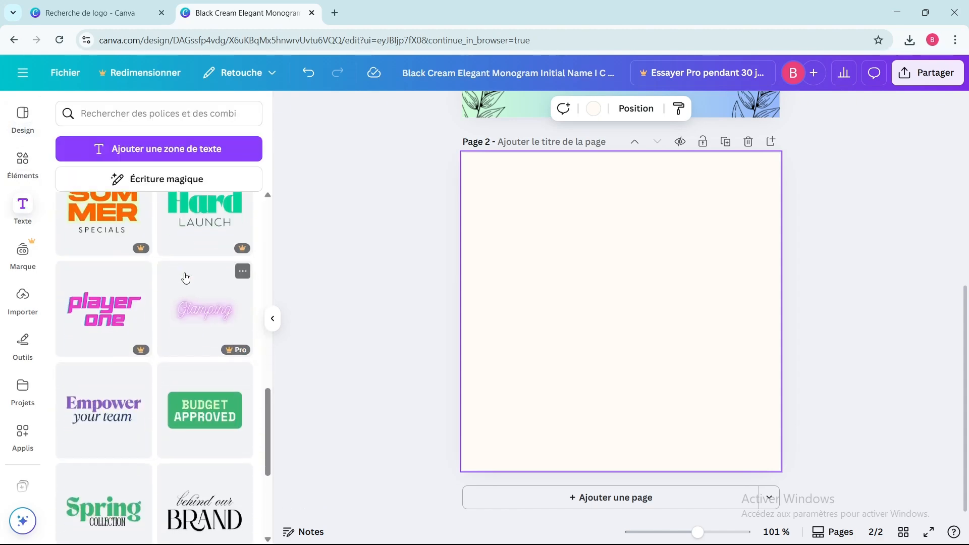
scroll(183, 275, up, 13)
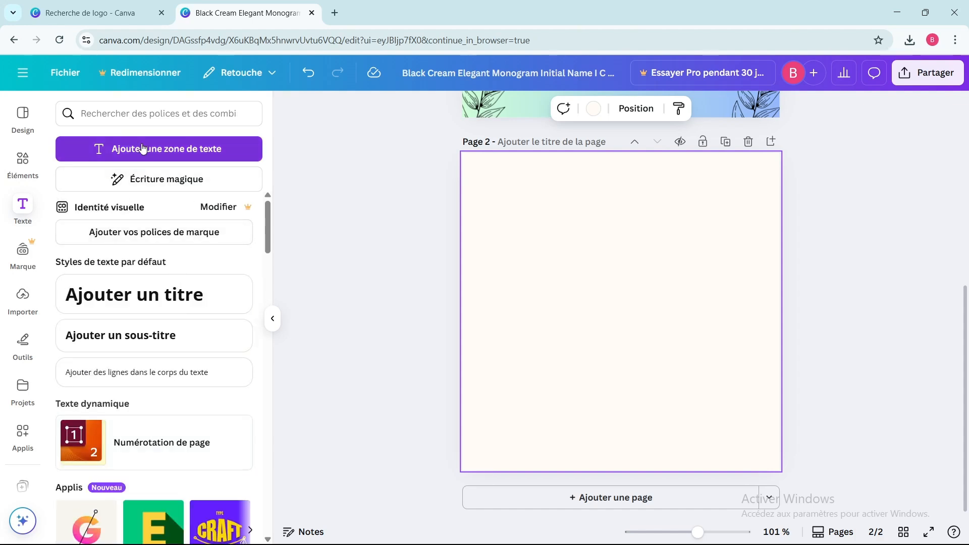
click(158, 301)
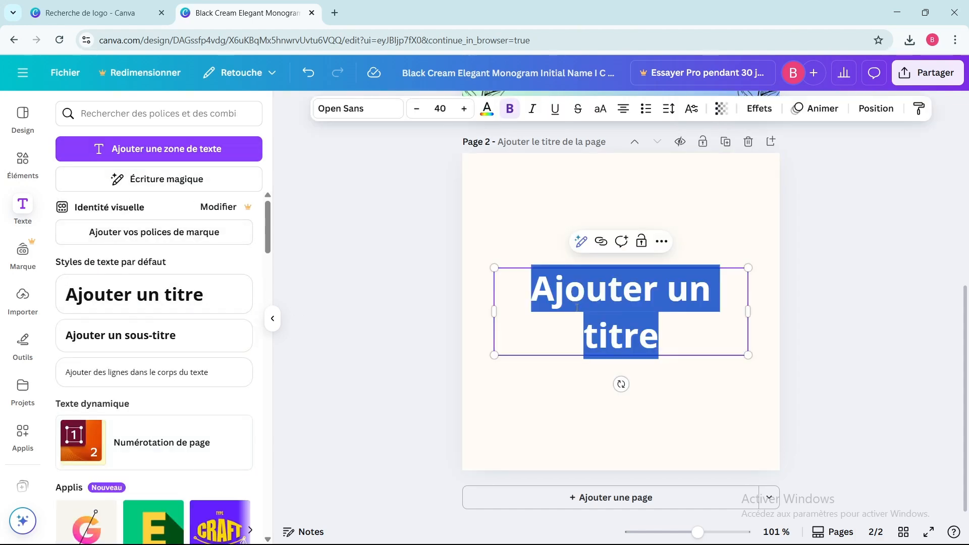
text(N)
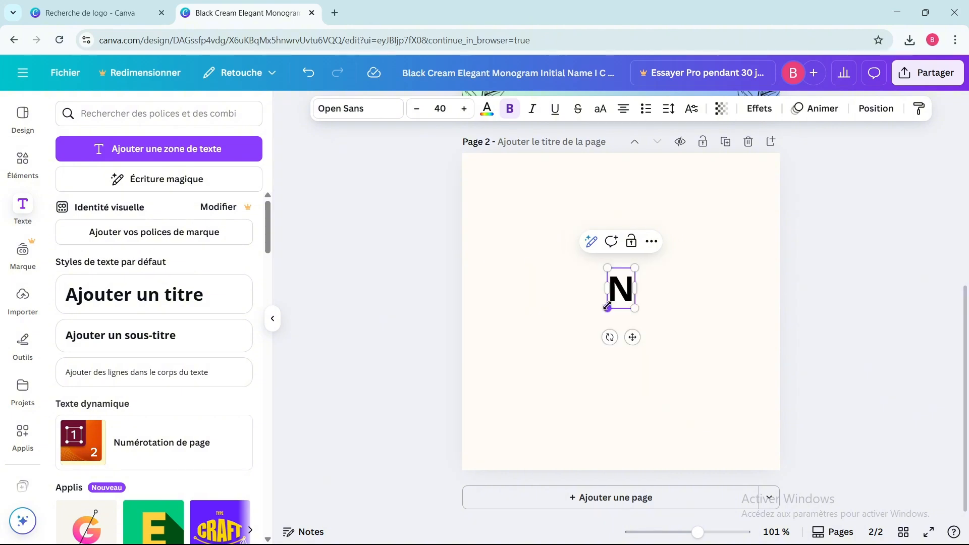
drag(607, 308, 530, 363)
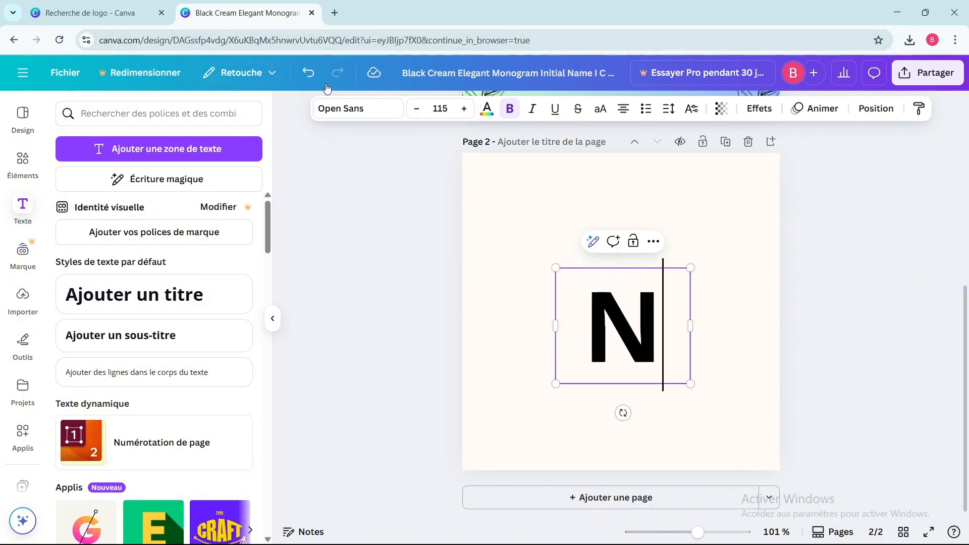
Browse the fonts, try Breathing, and set the N's font to Pirou.
click(349, 105)
scroll(144, 240, down, 15)
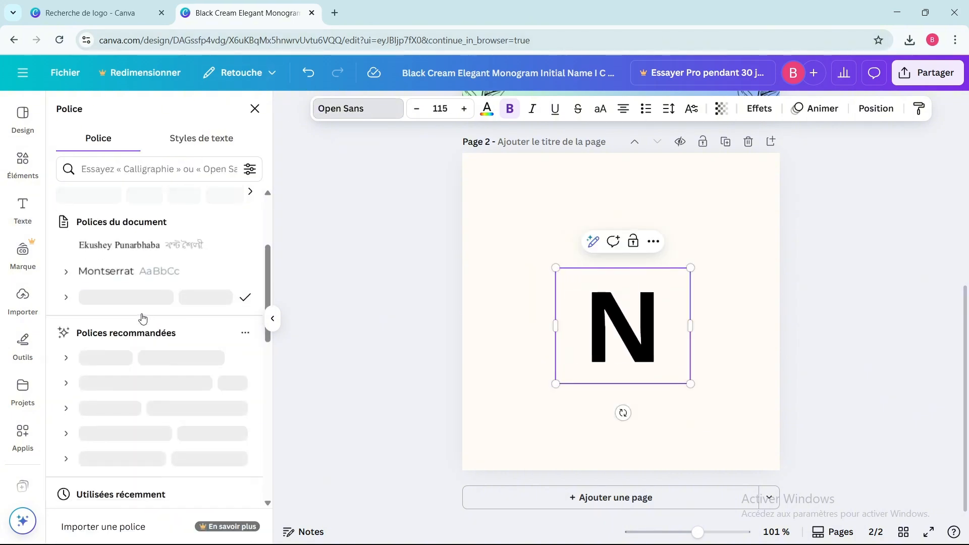
scroll(120, 286, down, 5)
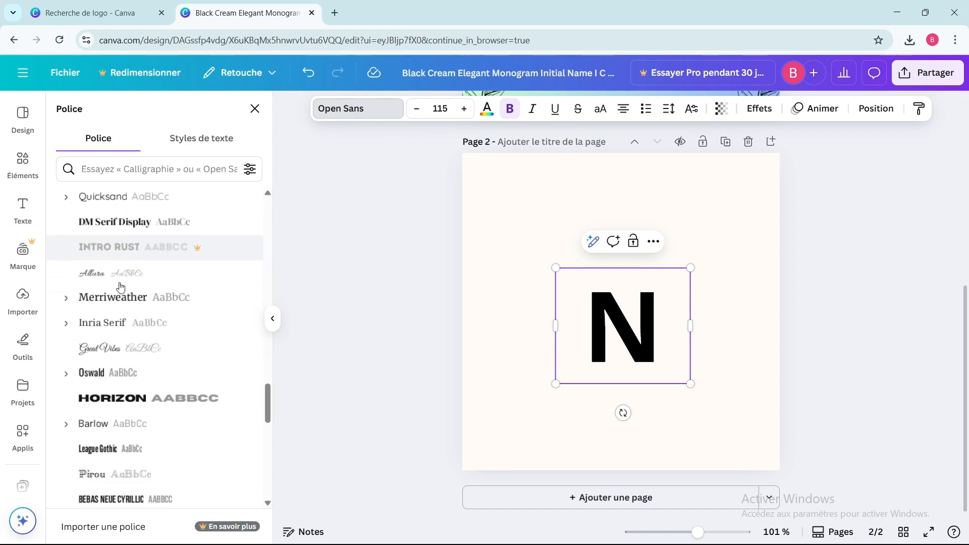
scroll(156, 332, down, 6)
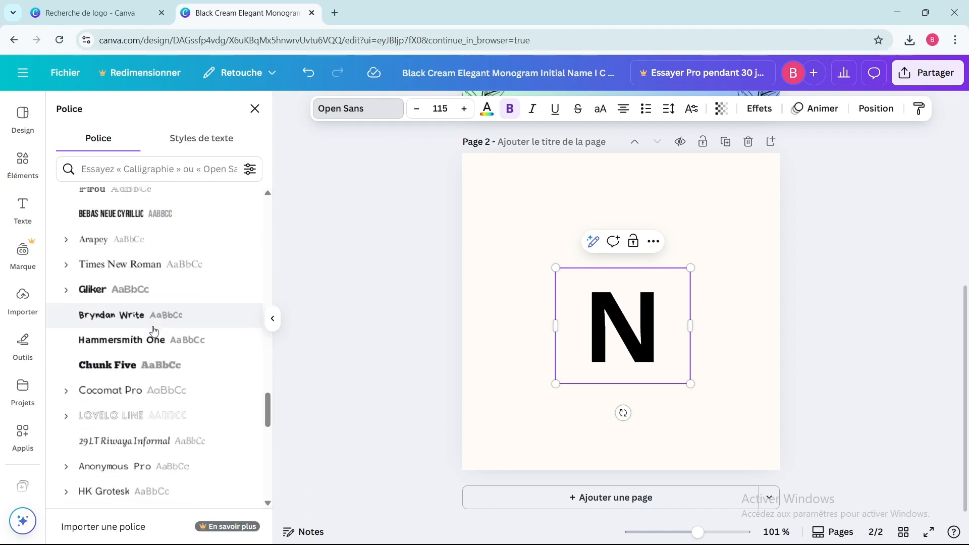
scroll(151, 331, down, 3)
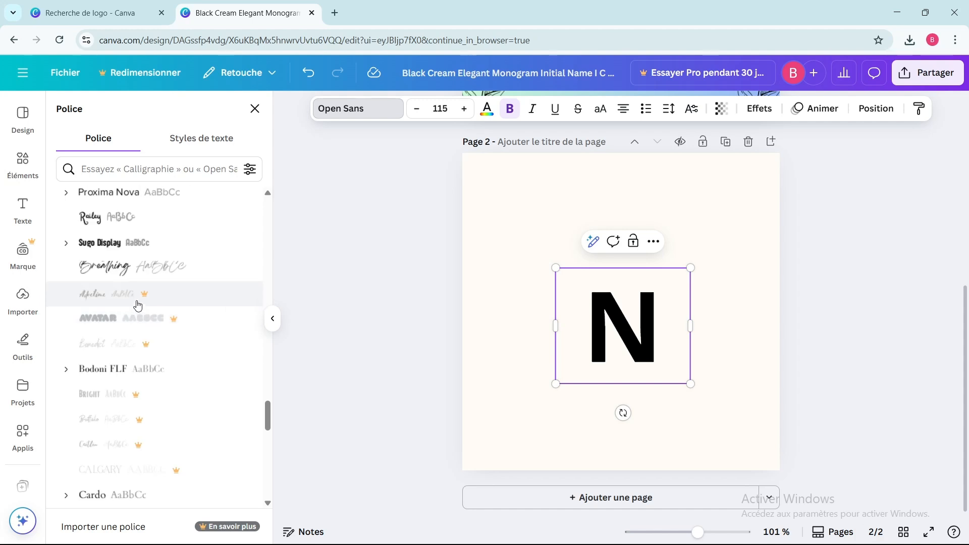
click(134, 267)
scroll(124, 260, up, 9)
click(119, 260)
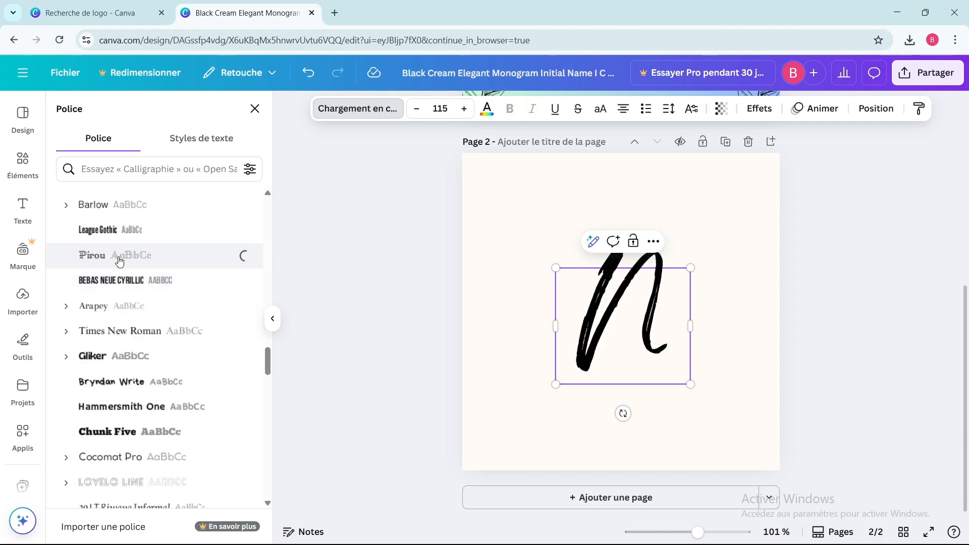
Set the N's font to Great Vibes.
scroll(120, 260, up, 3)
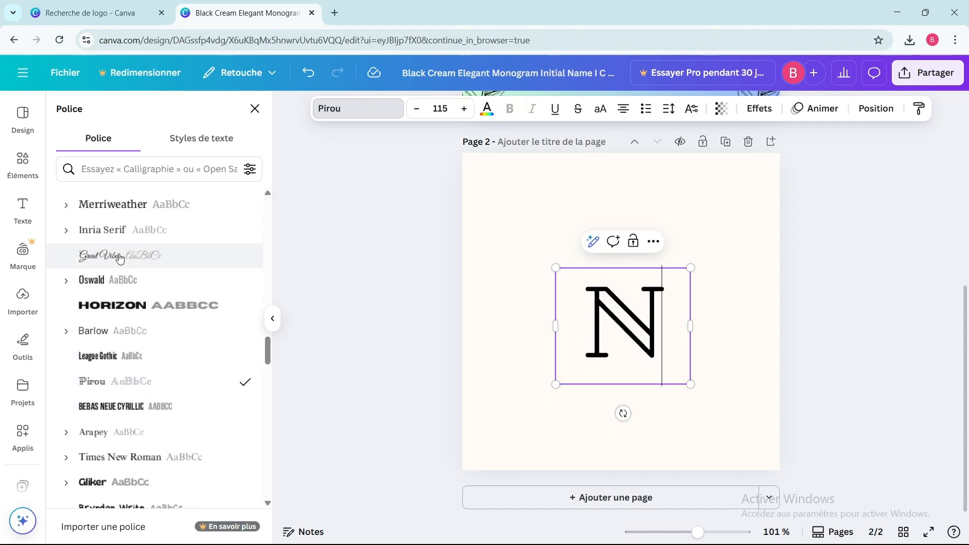
click(116, 256)
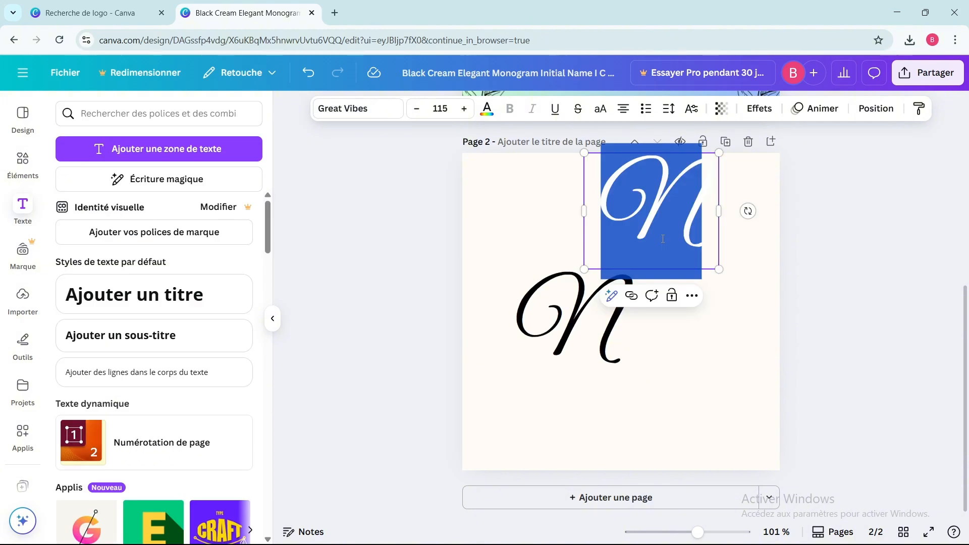
Change the duplicated heading to L and overlap it with the N to form a VL monogram centred on the page.
text(L)
drag(657, 216, 606, 328)
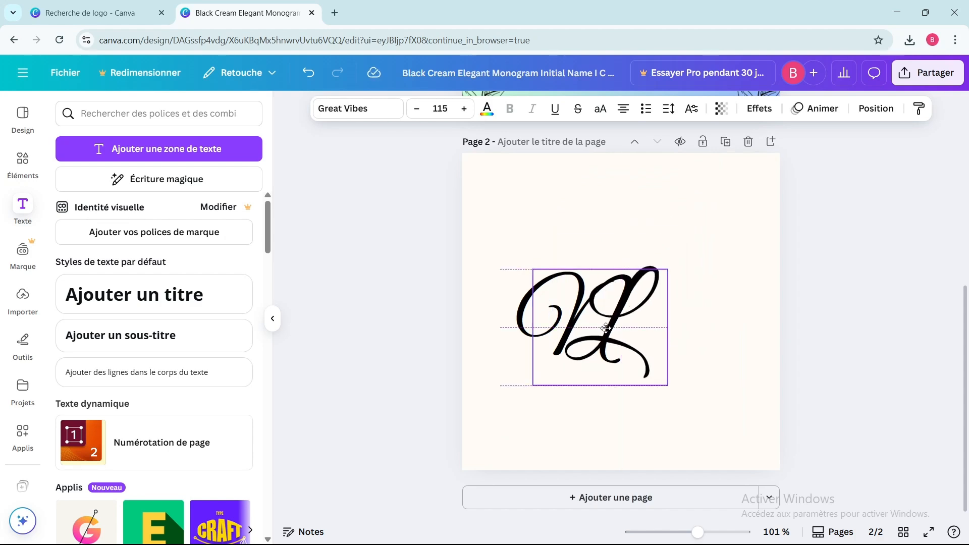
drag(527, 244, 675, 385)
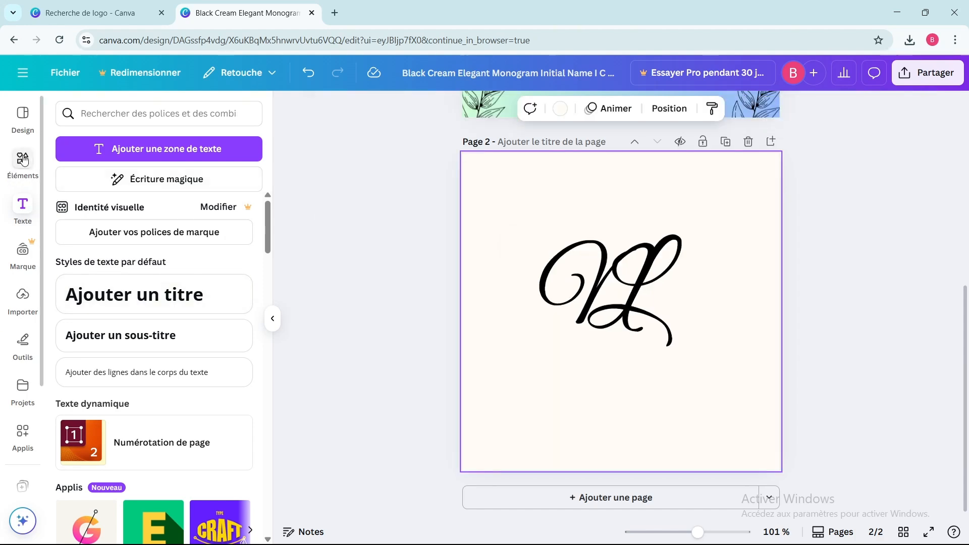
Search the element photos for fleurs des champs, add the watercolour meadow photo and enlarge it to about 443 × 304.
click(25, 160)
scroll(173, 281, down, 10)
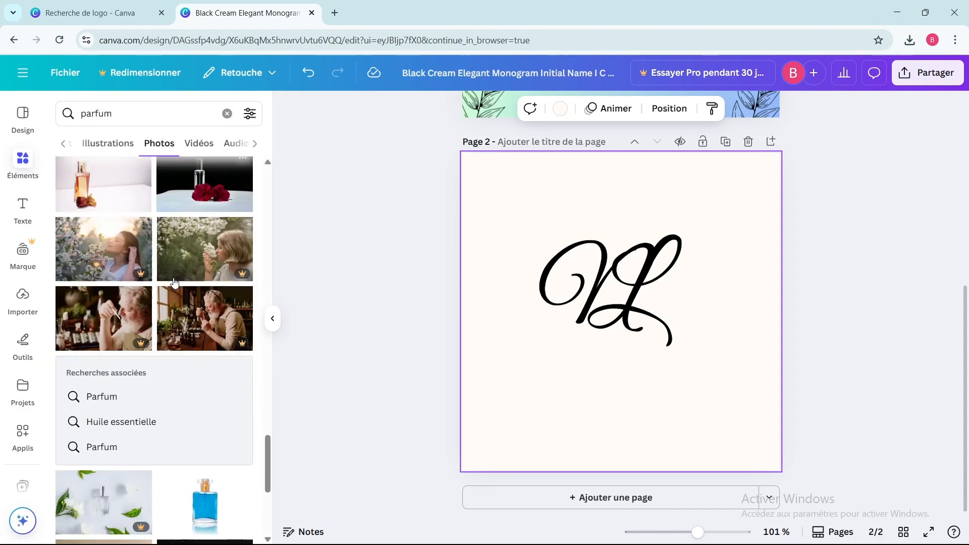
click(227, 113)
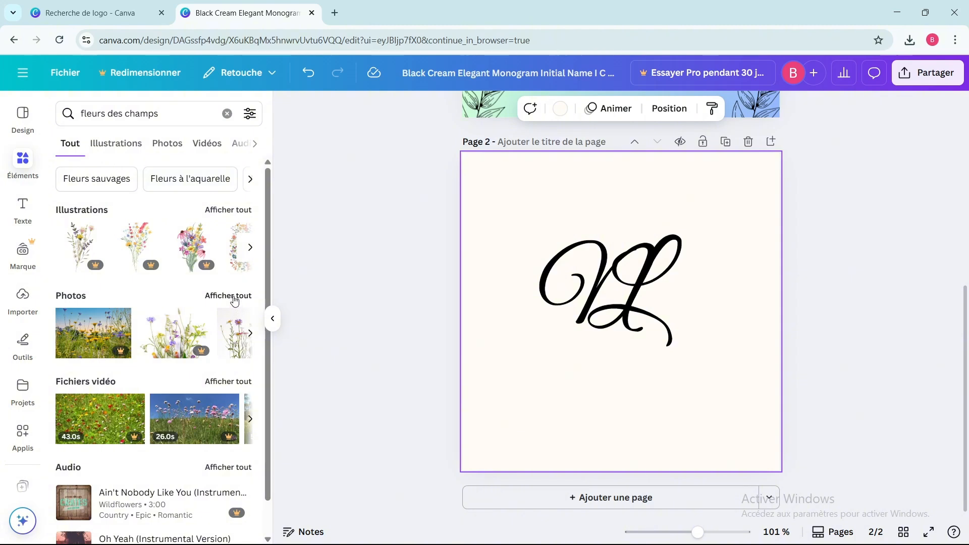
click(233, 298)
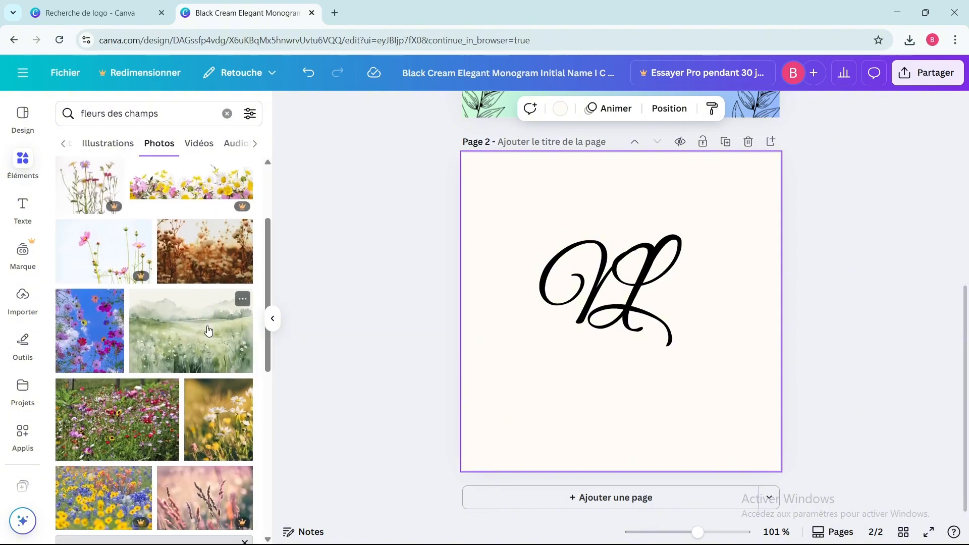
click(191, 330)
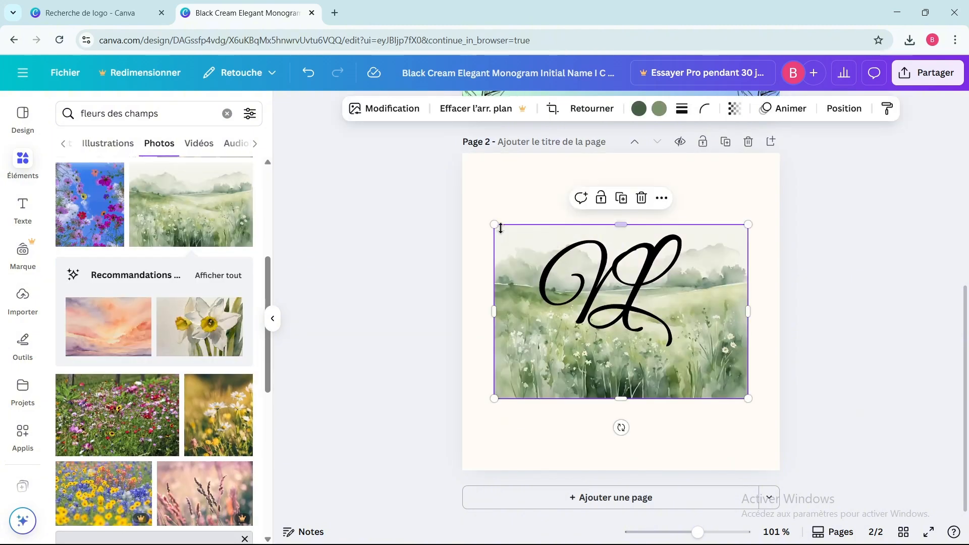
drag(494, 223, 478, 188)
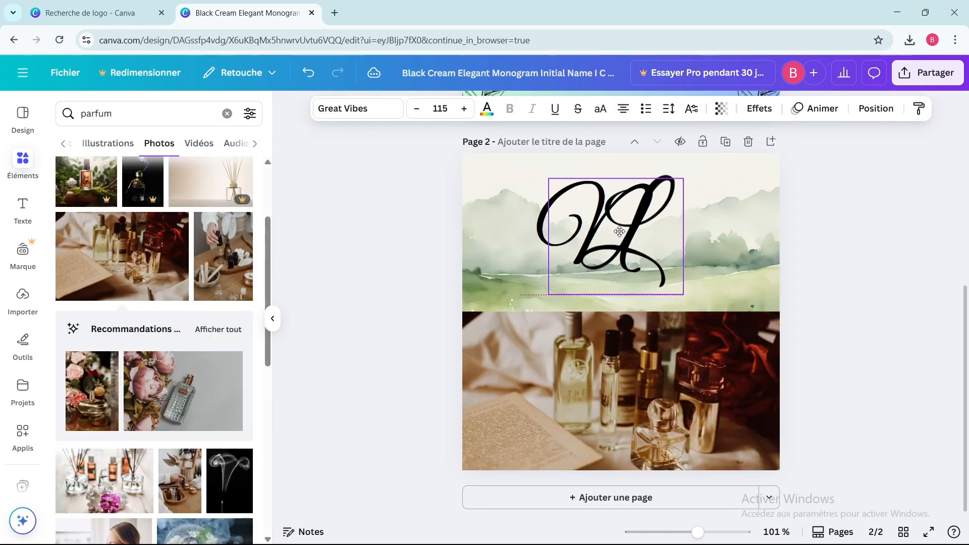
Lock the VL monogram text so it stays in place above the meadow and perfume photos.
drag(621, 239, 621, 231)
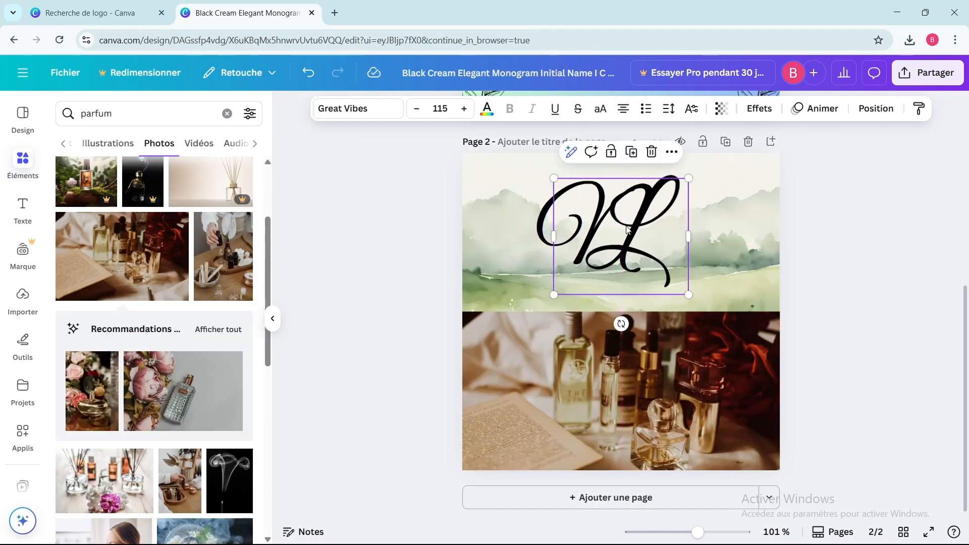
click(611, 151)
click(722, 205)
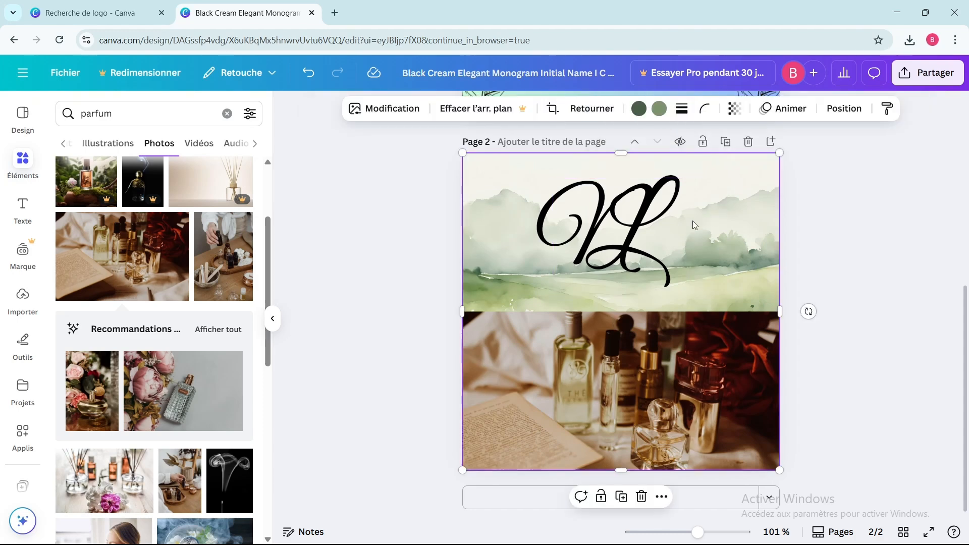
drag(631, 213, 619, 214)
click(582, 212)
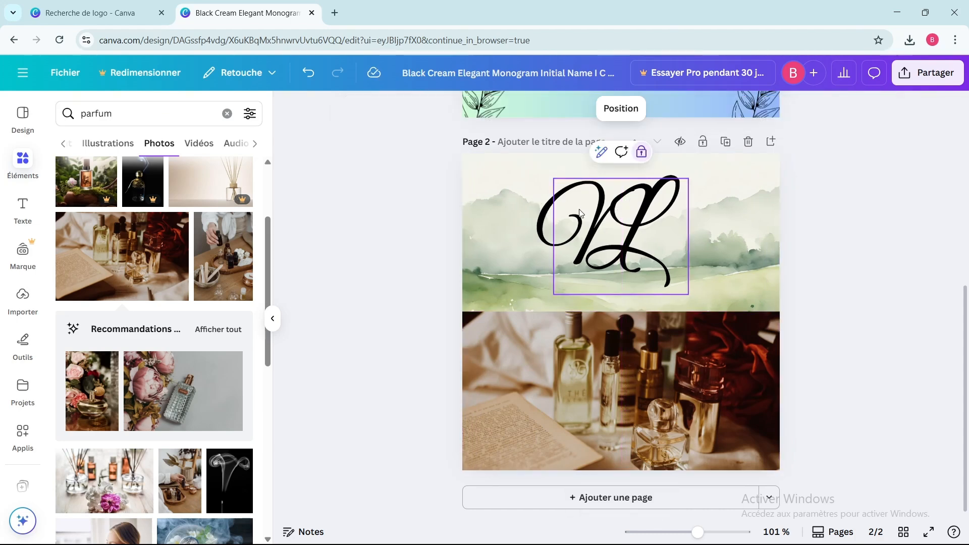
click(723, 224)
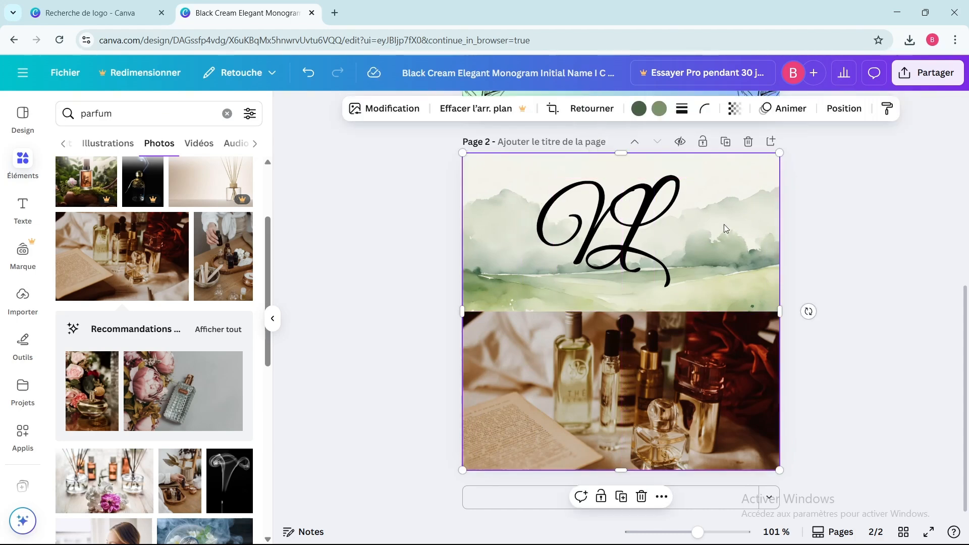